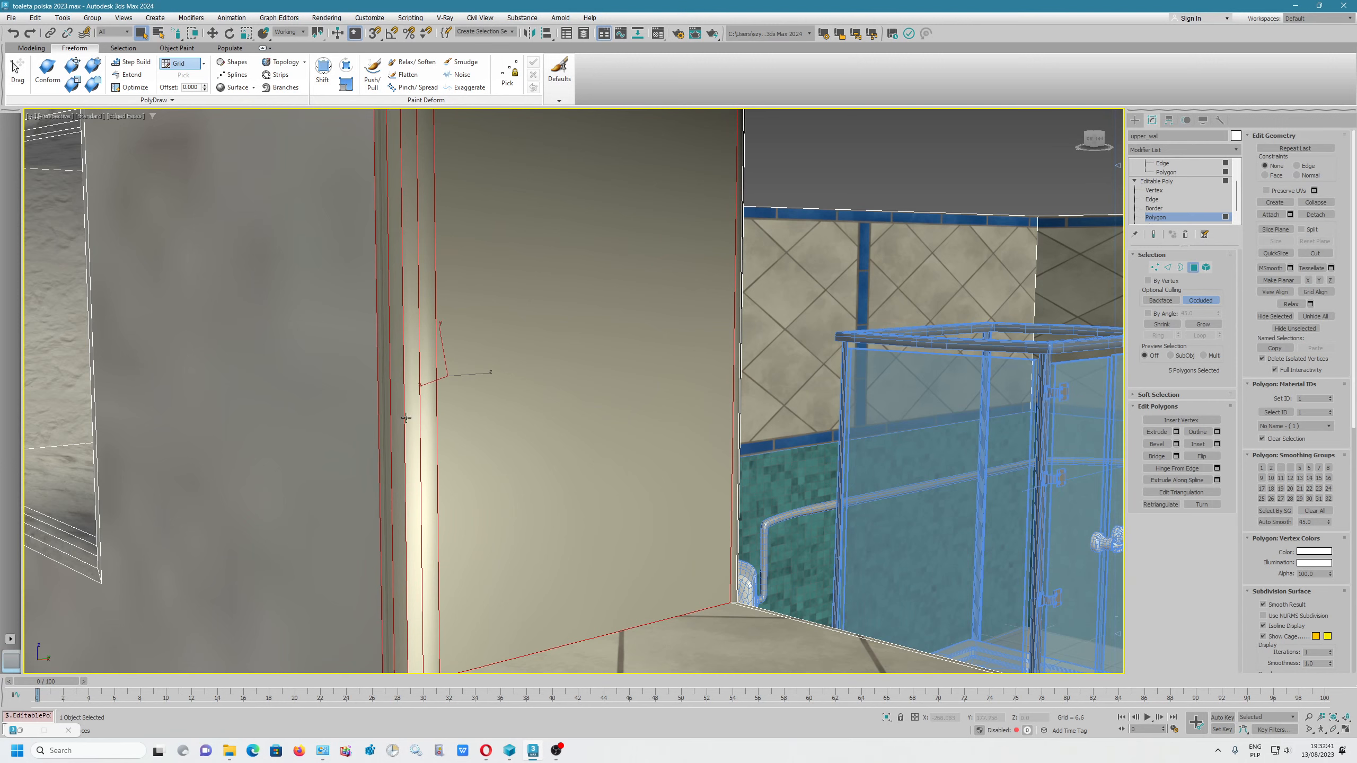
Add the three narrow strips along the rounded edge of the wall opening's side face to the upper_wall polygon selection
{"action": "middle_click_drag", "start_coordinate": [415, 419], "coordinate": [606, 430], "text": "alt"}
{"action": "left_click", "coordinate": [757, 469], "text": "ctrl"}
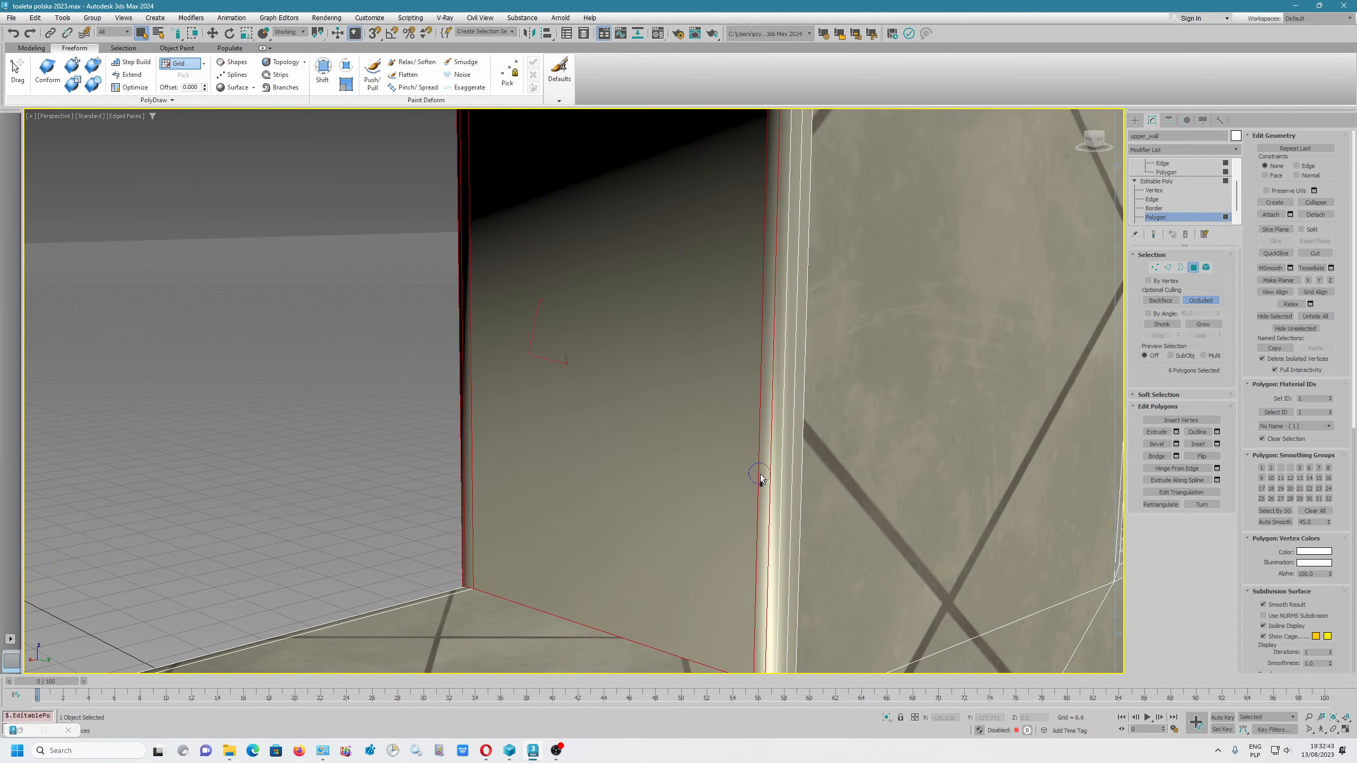
{"action": "left_click", "coordinate": [782, 475], "text": "ctrl"}
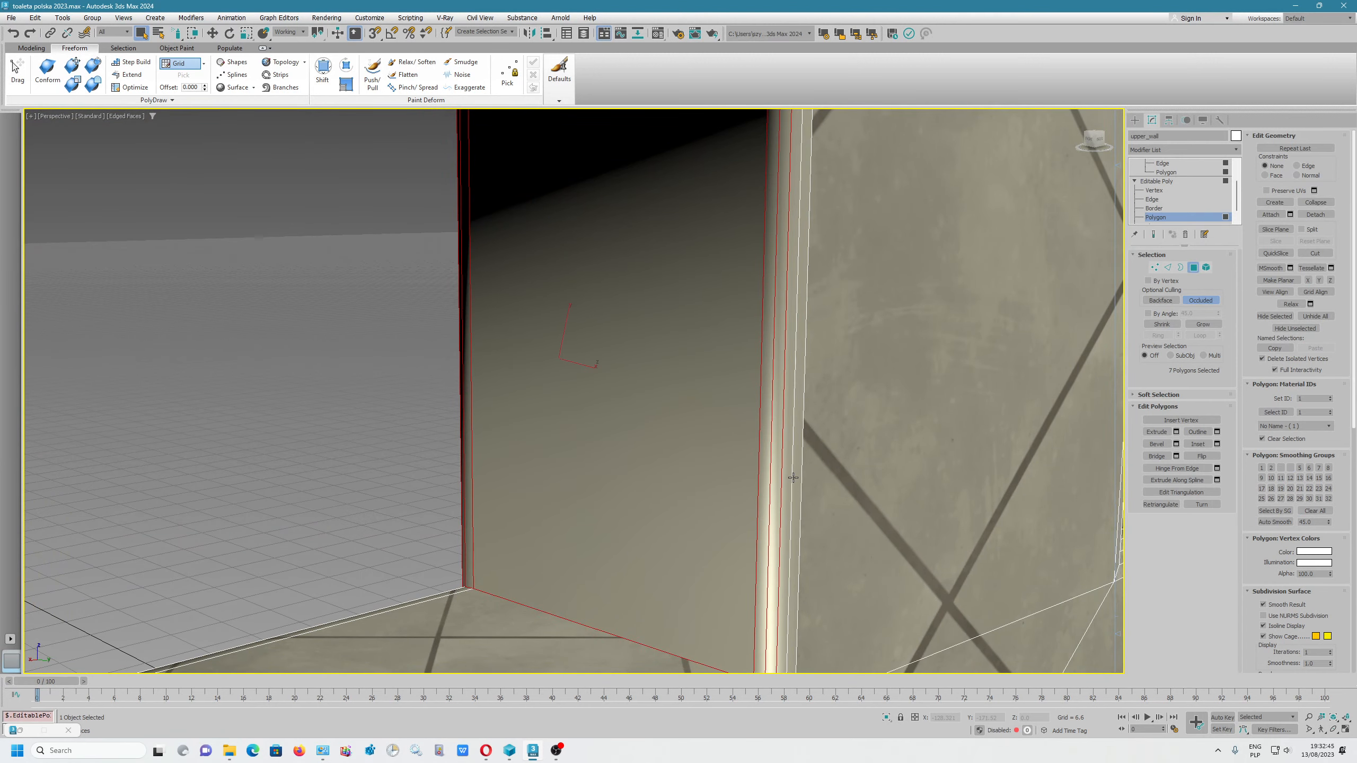
{"action": "left_click", "coordinate": [793, 479], "text": "ctrl"}
{"action": "middle_click_drag", "start_coordinate": [759, 476], "coordinate": [629, 458], "text": "alt"}
{"action": "scroll", "coordinate": [692, 468], "scroll_direction": "down", "scroll_amount": 5}
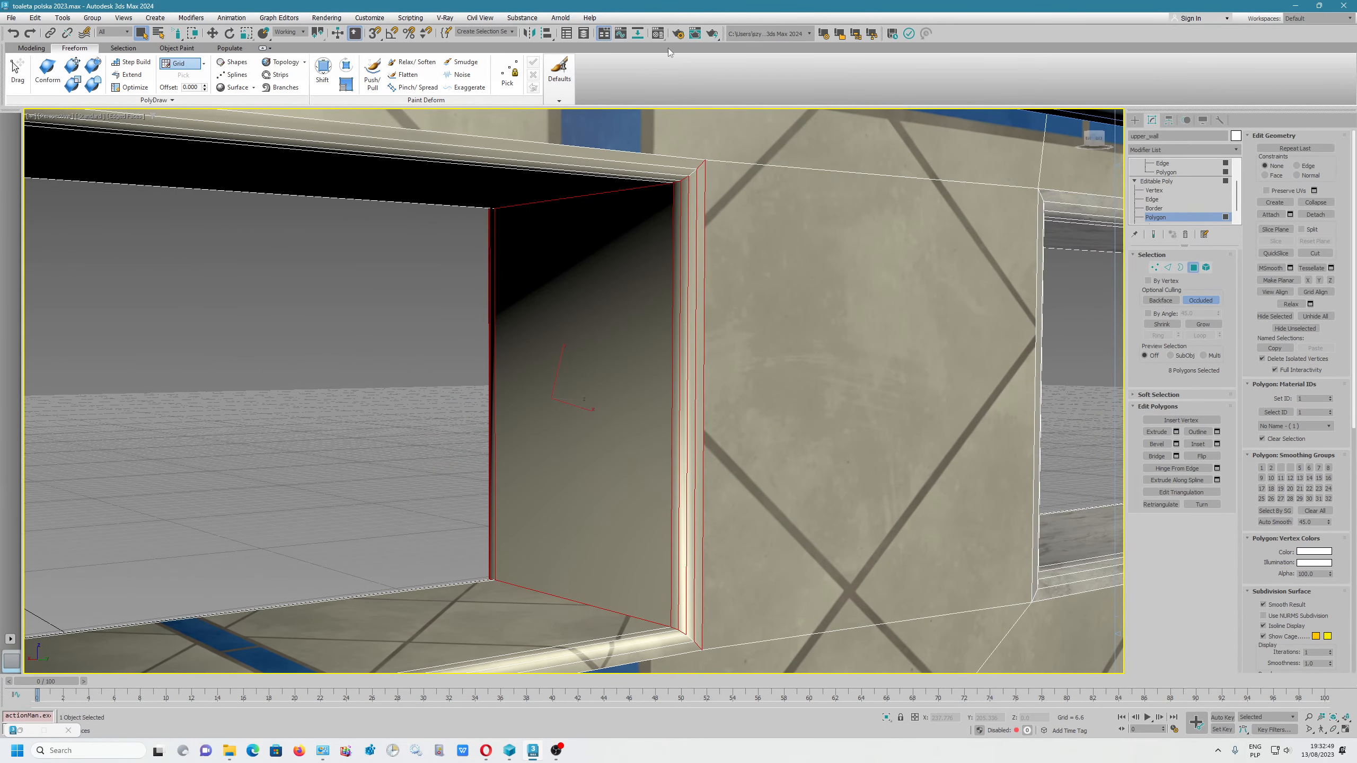
{"action": "left_click", "coordinate": [658, 33]}
{"action": "left_click", "coordinate": [909, 302]}
{"action": "middle_click_drag", "start_coordinate": [695, 428], "coordinate": [597, 424], "text": "alt"}
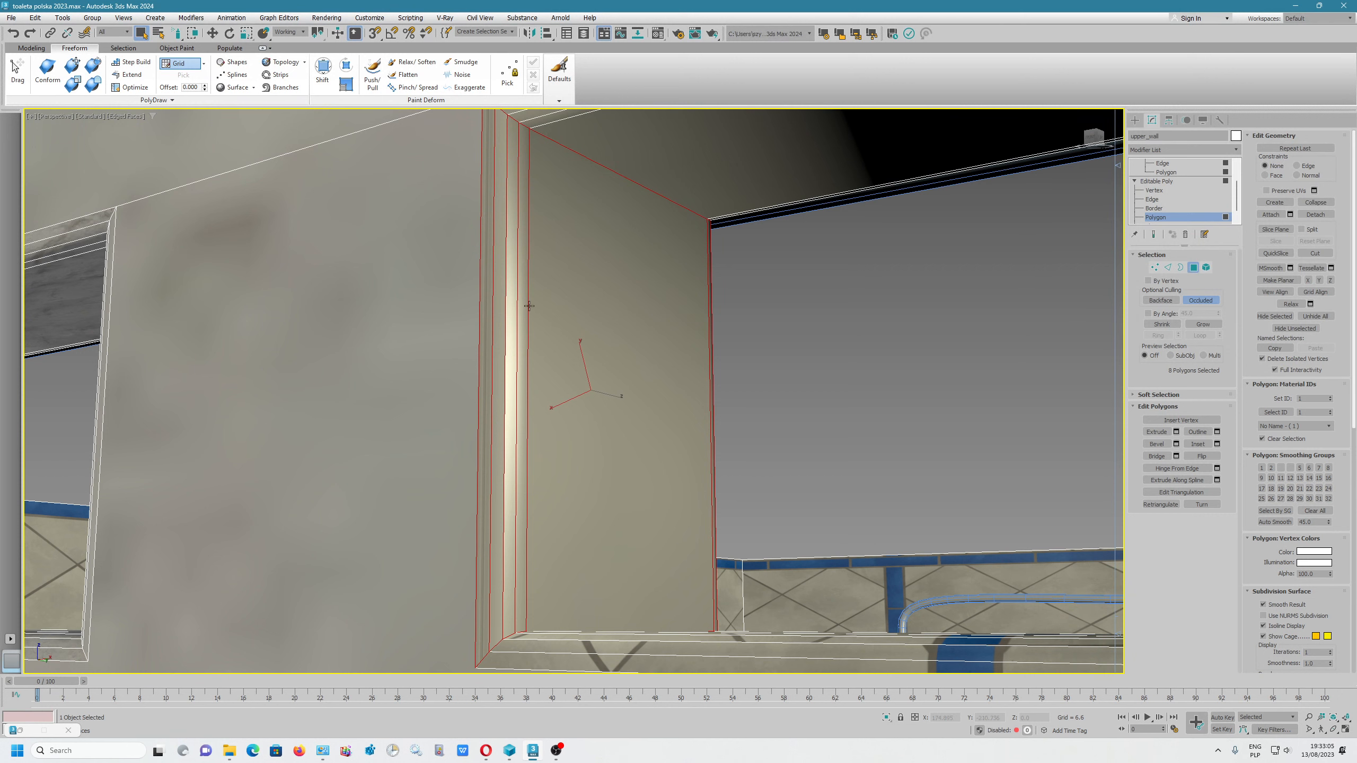
Add an Unwrap UVW modifier to the selected polygons and open its UV editor
{"action": "left_click", "coordinate": [231, 17]}
{"action": "mouse_move", "coordinate": [191, 18]}
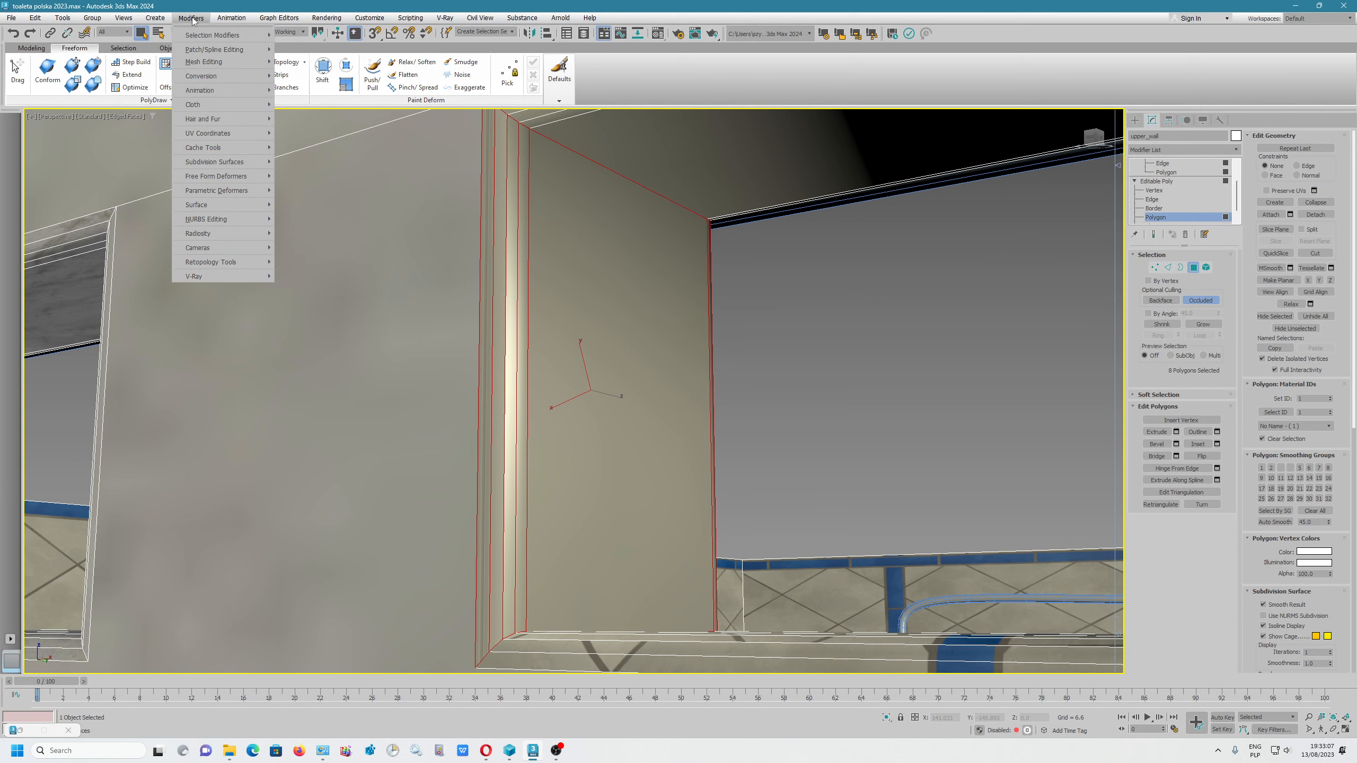
{"action": "mouse_move", "coordinate": [231, 51]}
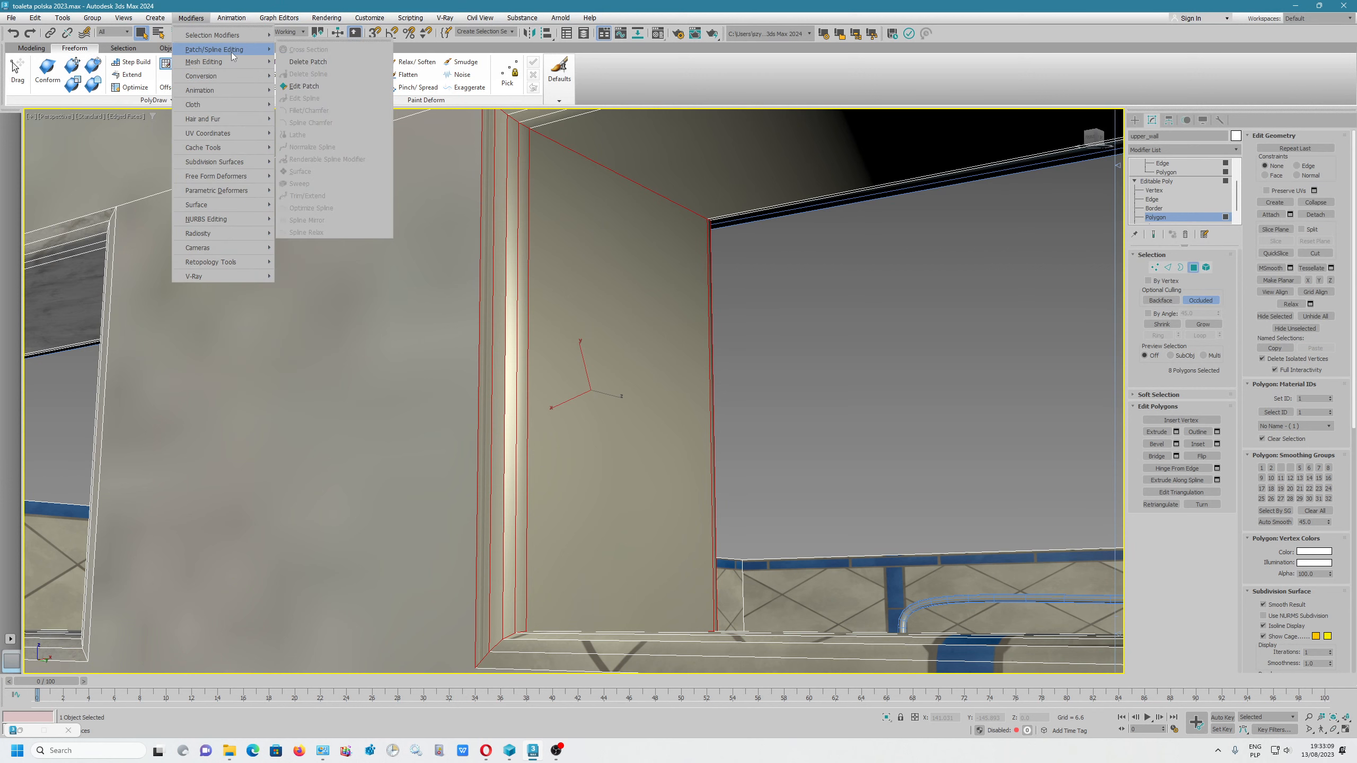
{"action": "mouse_move", "coordinate": [245, 134]}
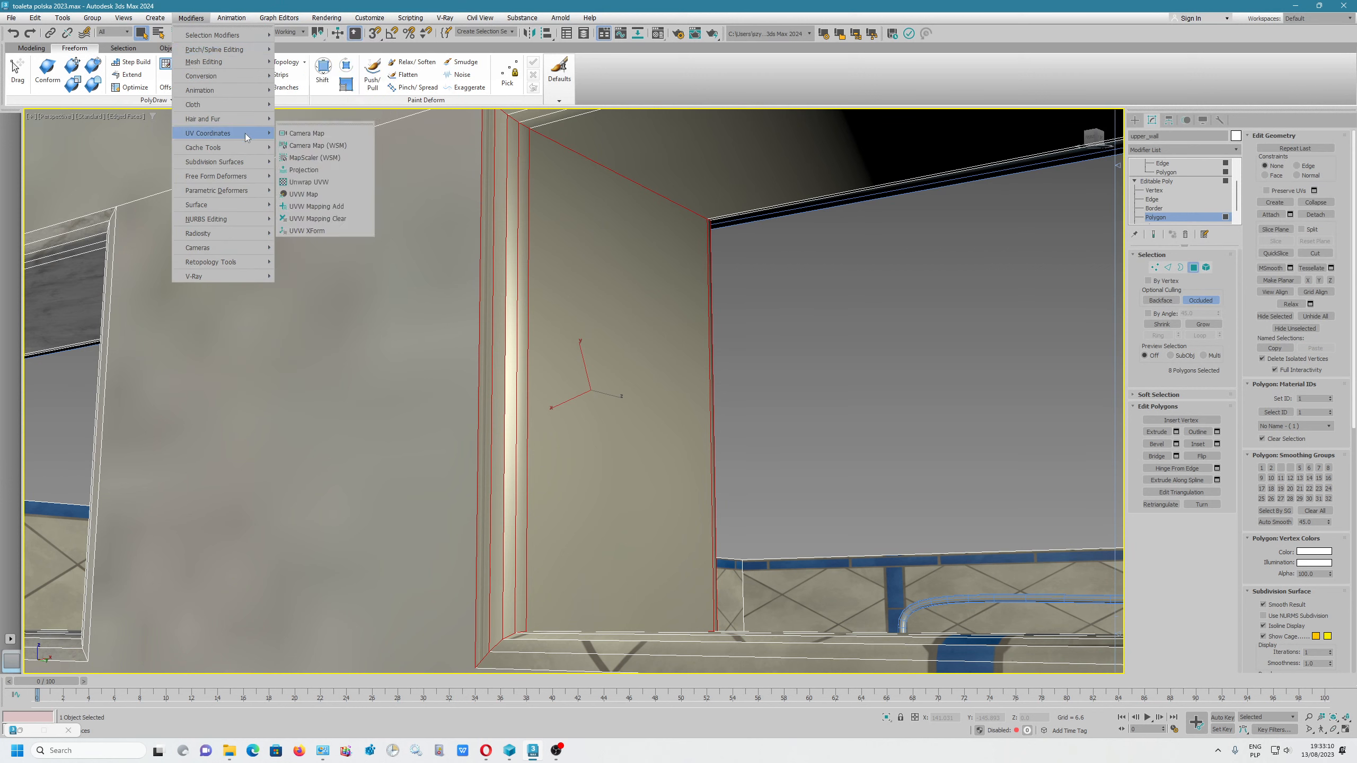
{"action": "left_click", "coordinate": [318, 184]}
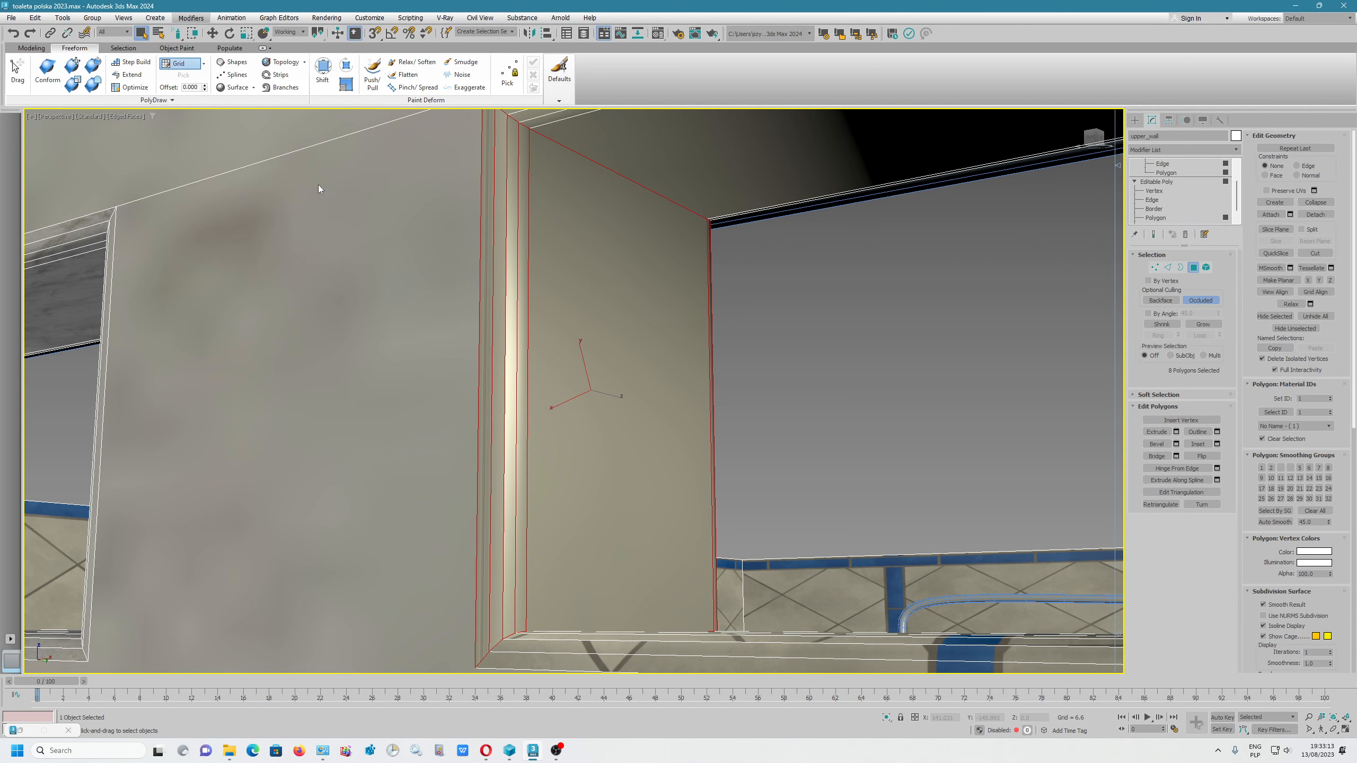
{"action": "left_click", "coordinate": [1307, 308]}
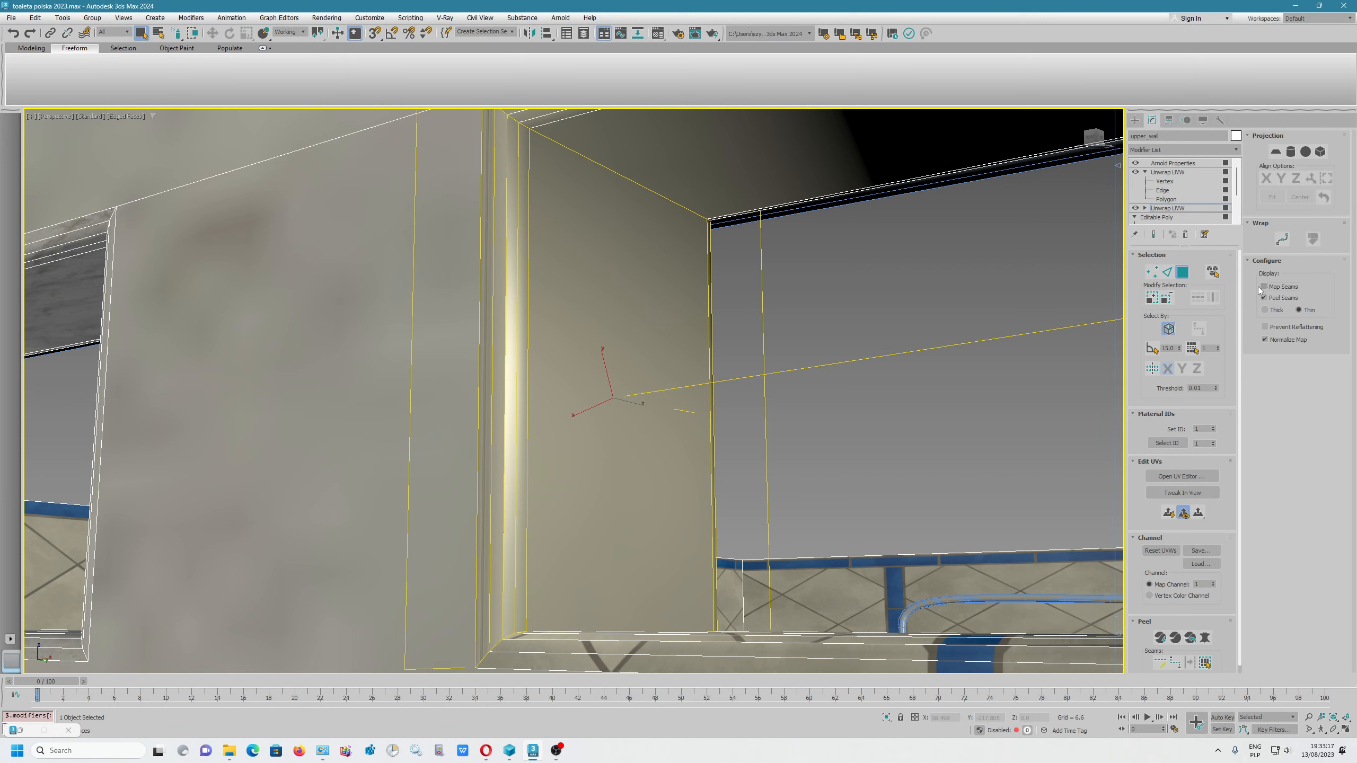
{"action": "left_click", "coordinate": [1191, 481]}
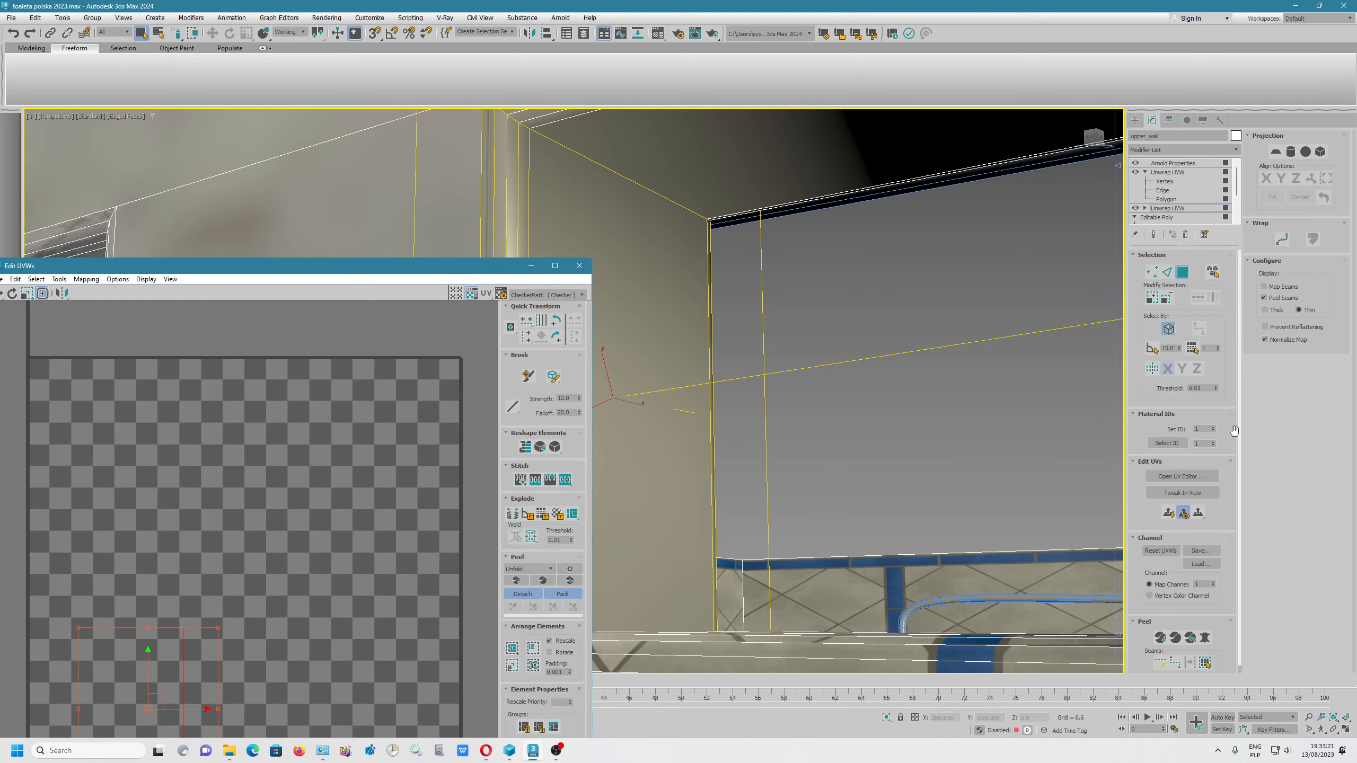
Apply planar mapping to the selected opening faces, then quick-peel and flatten them by smoothing group
{"action": "left_click", "coordinate": [1277, 152]}
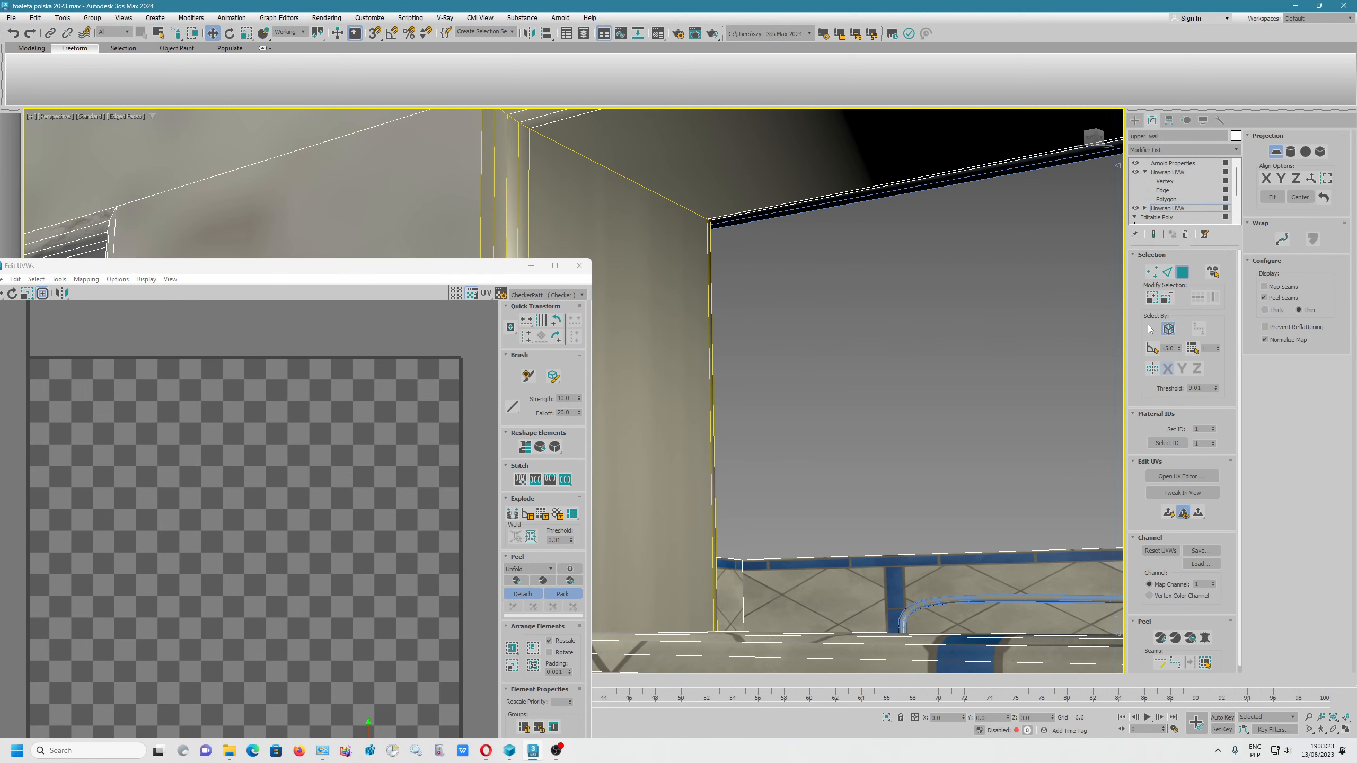
{"action": "left_click_drag", "start_coordinate": [377, 267], "coordinate": [267, 124]}
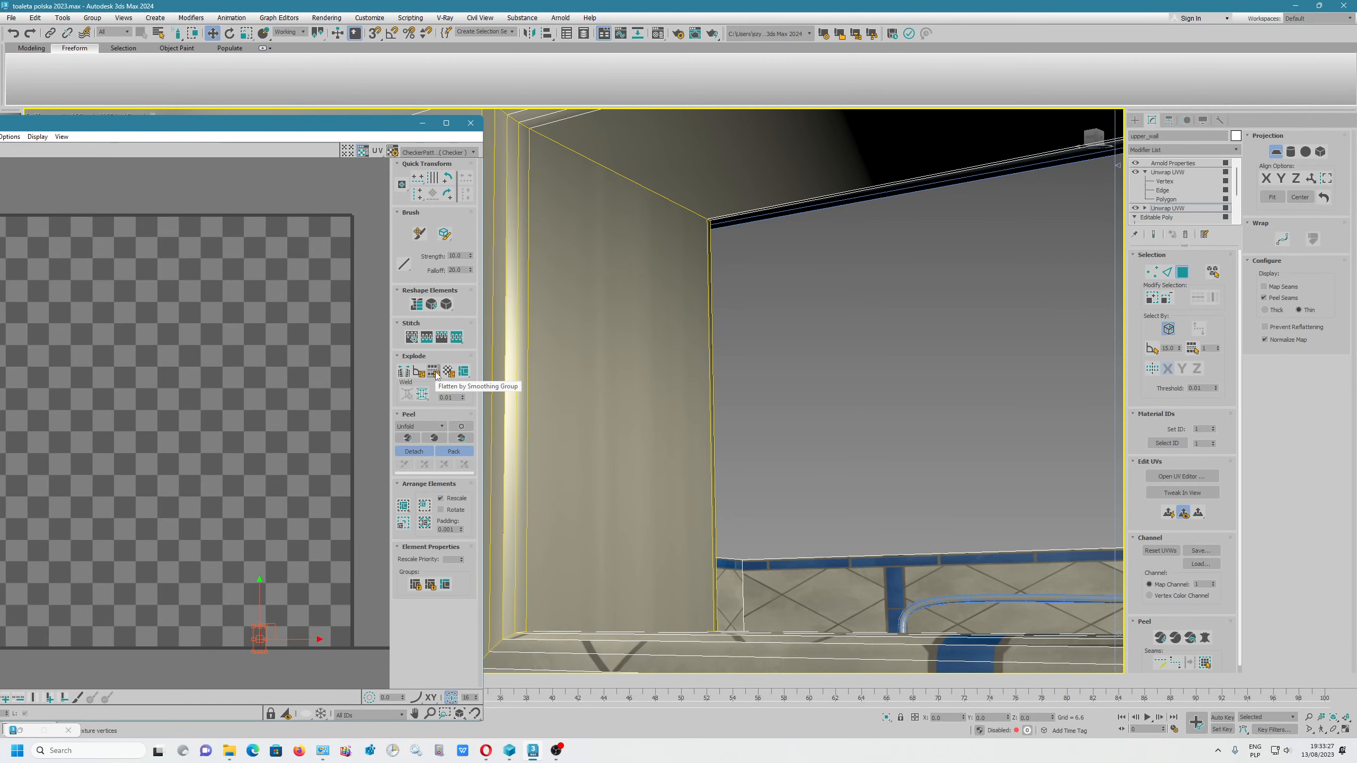
{"action": "left_click", "coordinate": [410, 439]}
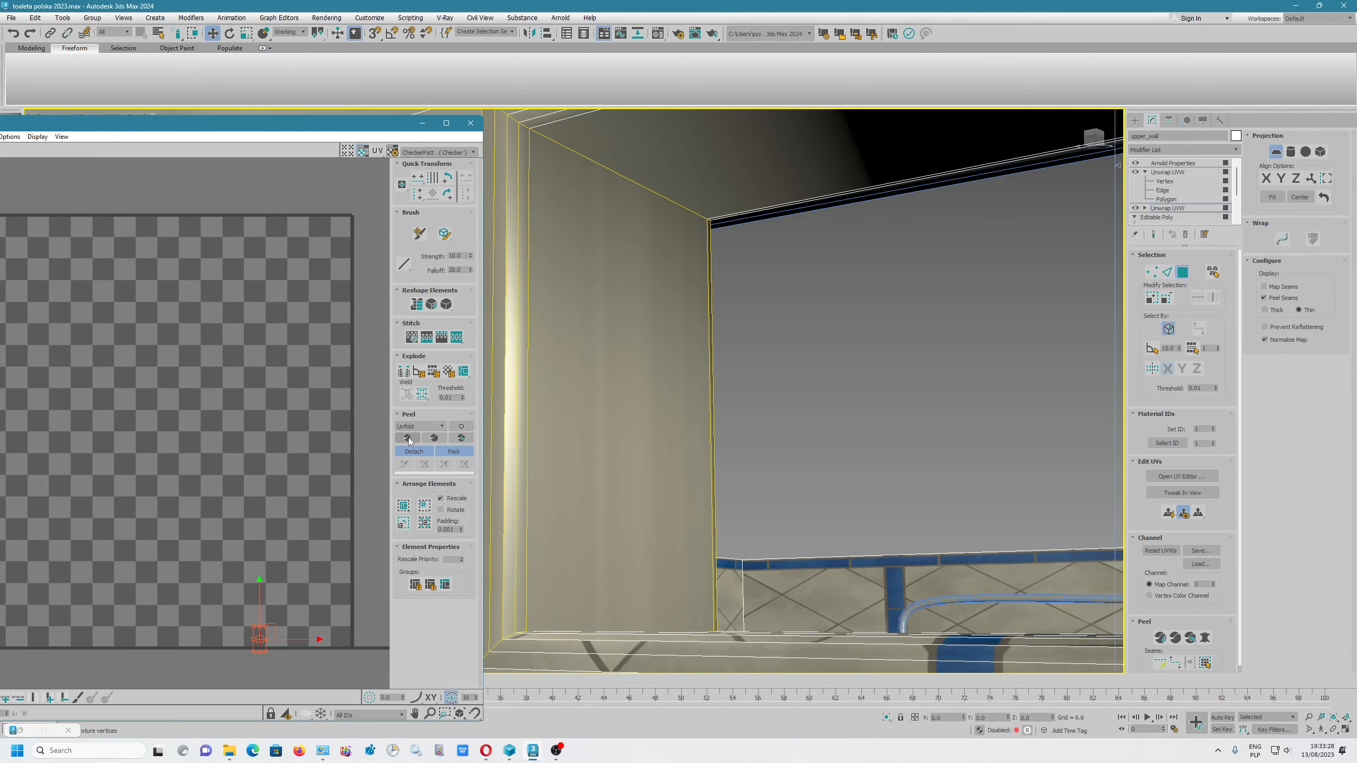
{"action": "left_click", "coordinate": [432, 373]}
{"action": "middle_click_drag", "start_coordinate": [570, 441], "coordinate": [647, 451]}
{"action": "middle_click_drag", "start_coordinate": [647, 451], "coordinate": [639, 442], "text": "alt"}
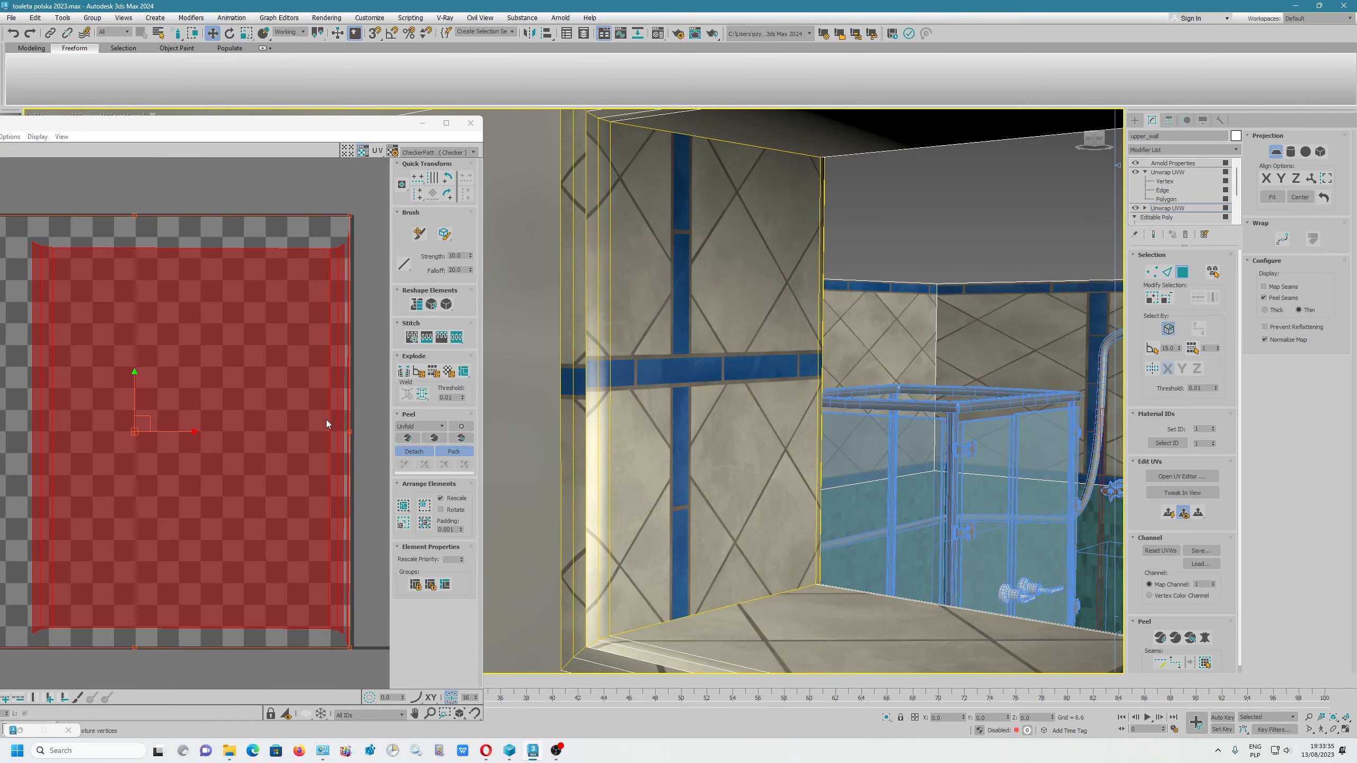
Try another quick peel on the opening faces, undo it, and inspect the tile pattern around the edge
{"action": "left_click", "coordinate": [408, 438]}
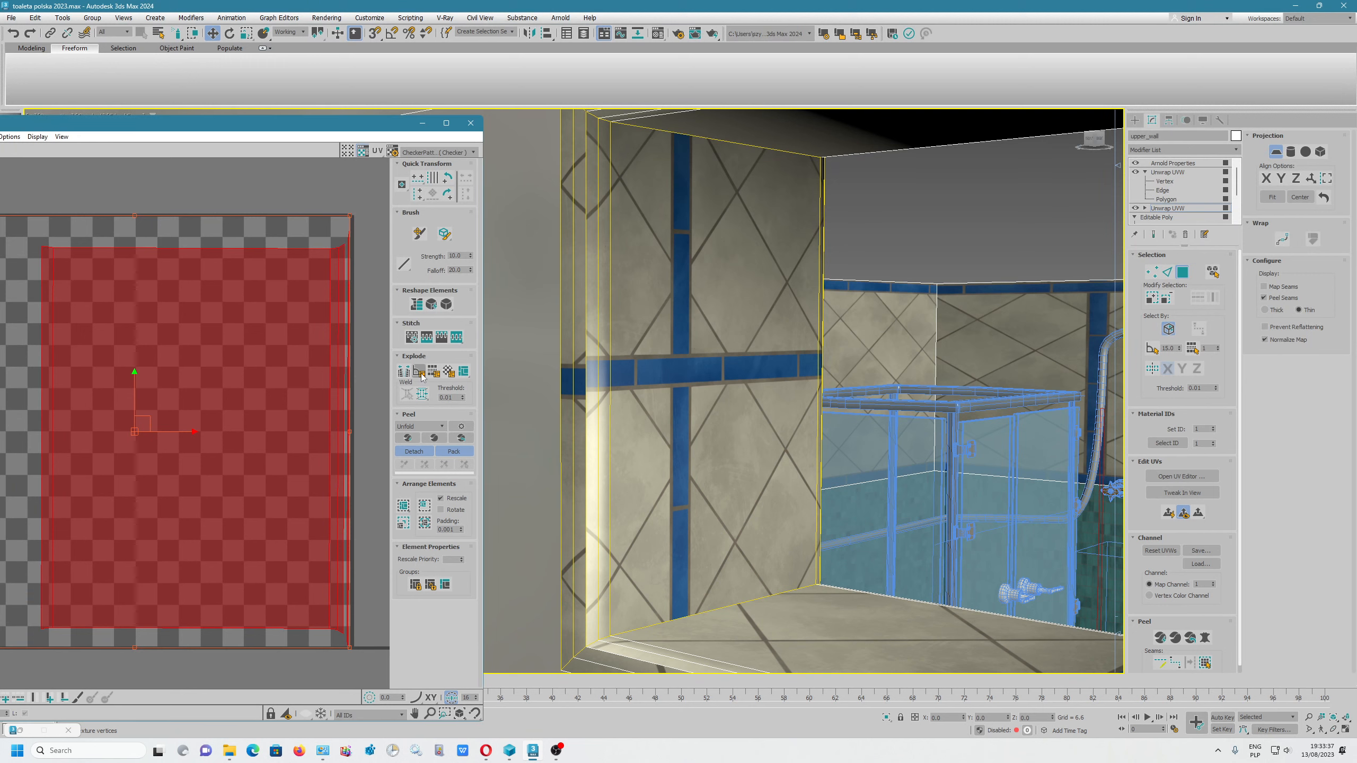
{"action": "key", "text": "ctrl+z"}
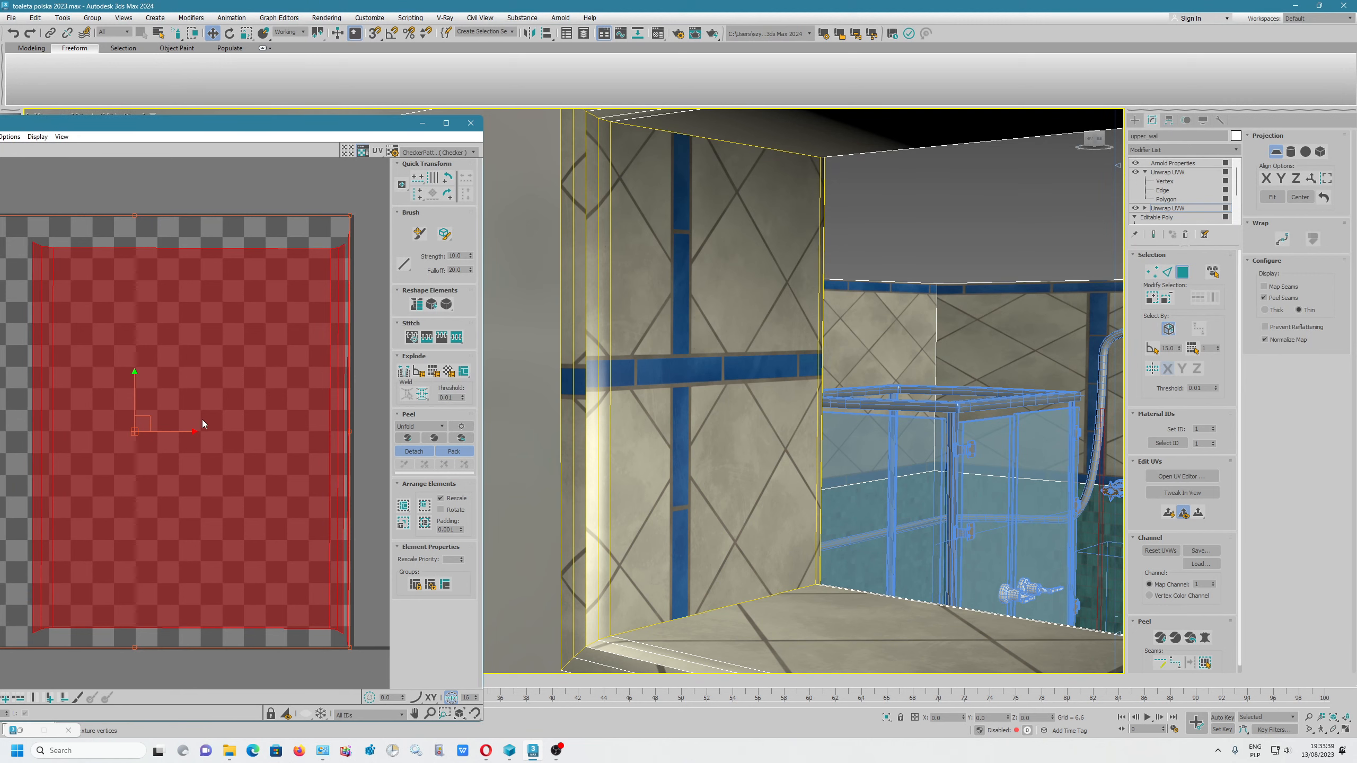
{"action": "middle_click_drag", "start_coordinate": [666, 432], "coordinate": [557, 435], "text": "alt"}
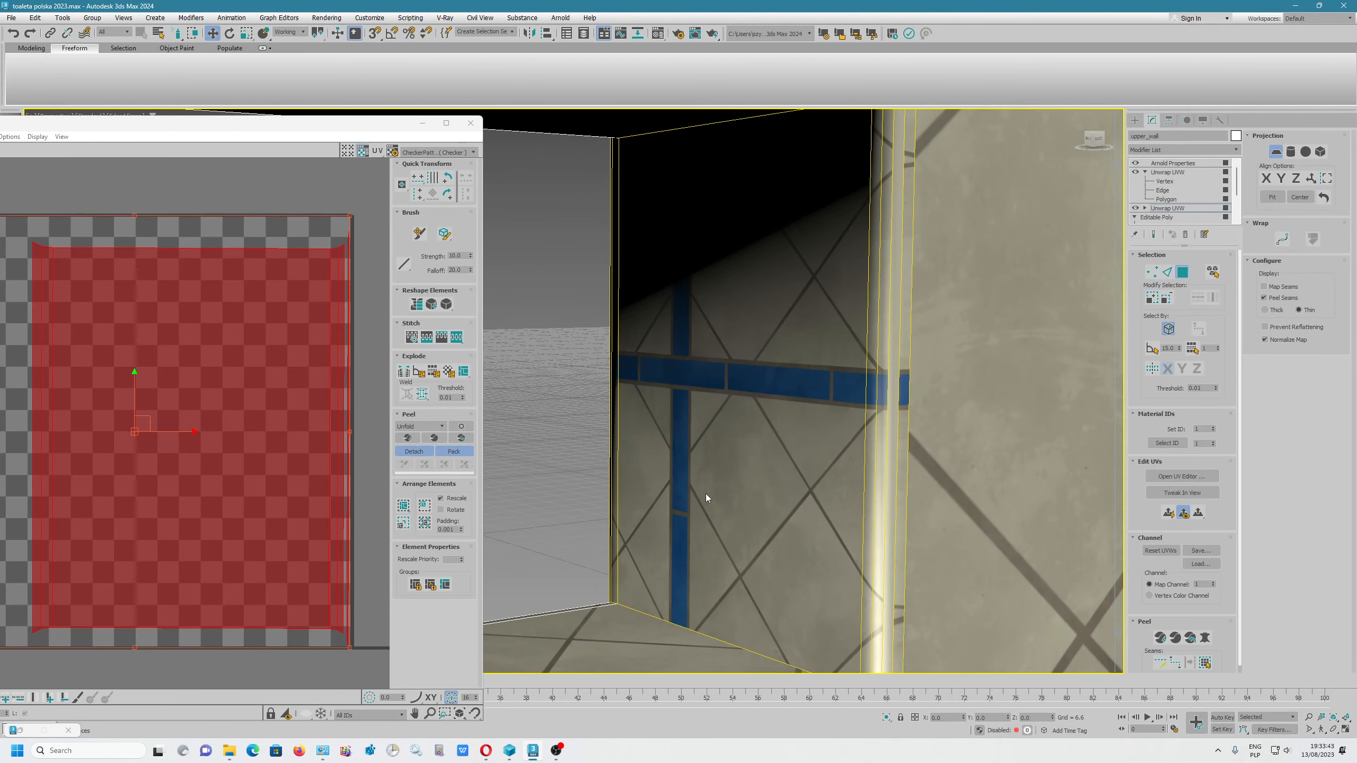
{"action": "middle_click_drag", "start_coordinate": [730, 495], "coordinate": [761, 456]}
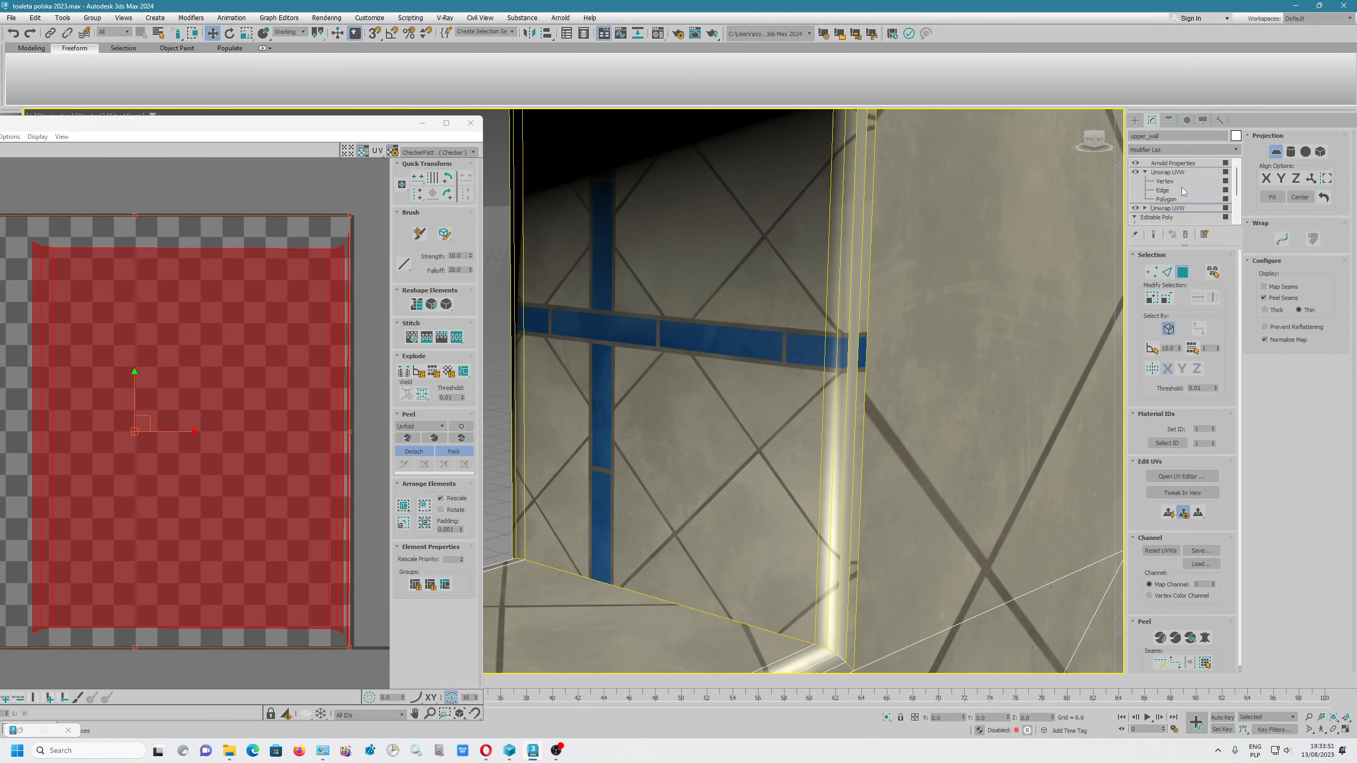
Return to the Editable Poly's polygon level and add the missing narrow strip beside the opening's rounded edge to the selection
{"action": "left_click", "coordinate": [1136, 217]}
{"action": "scroll", "coordinate": [1160, 211], "scroll_direction": "down", "scroll_amount": 2}
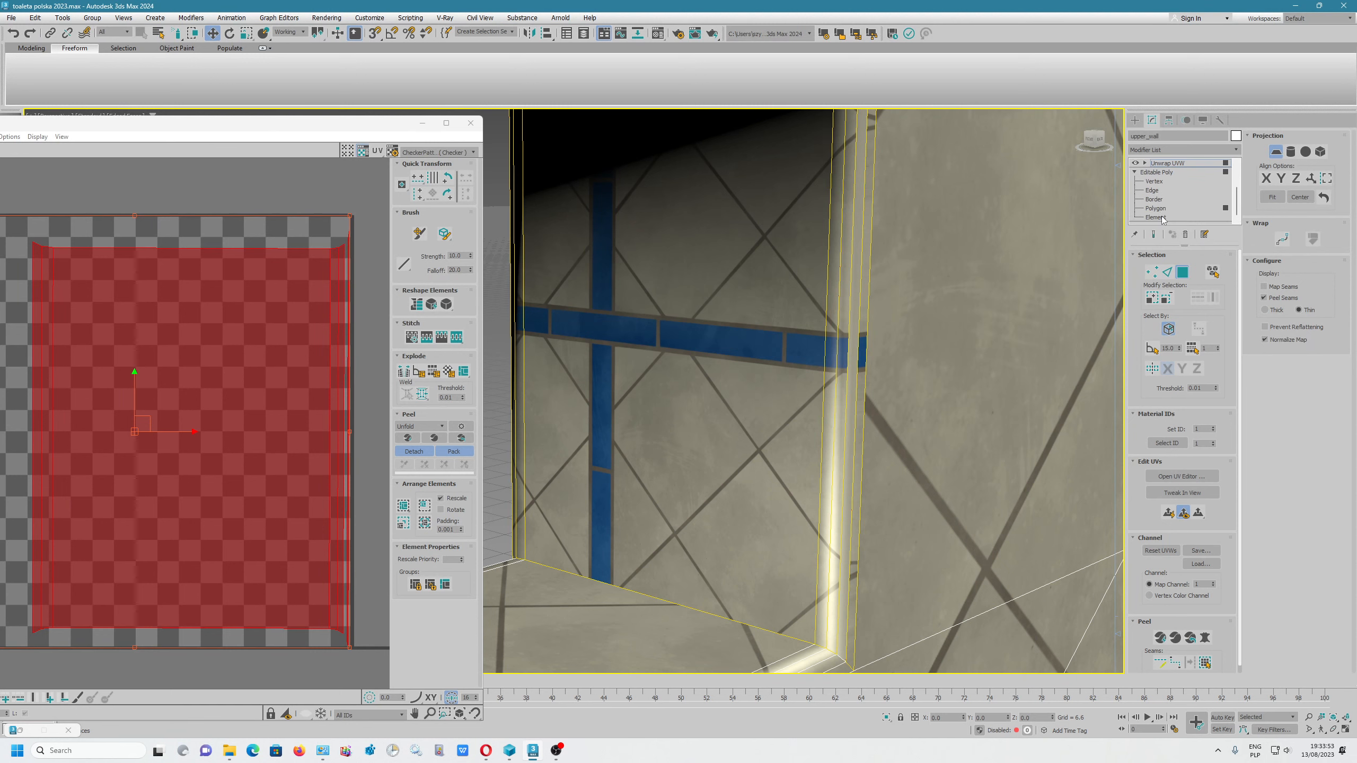
{"action": "left_click", "coordinate": [1164, 209]}
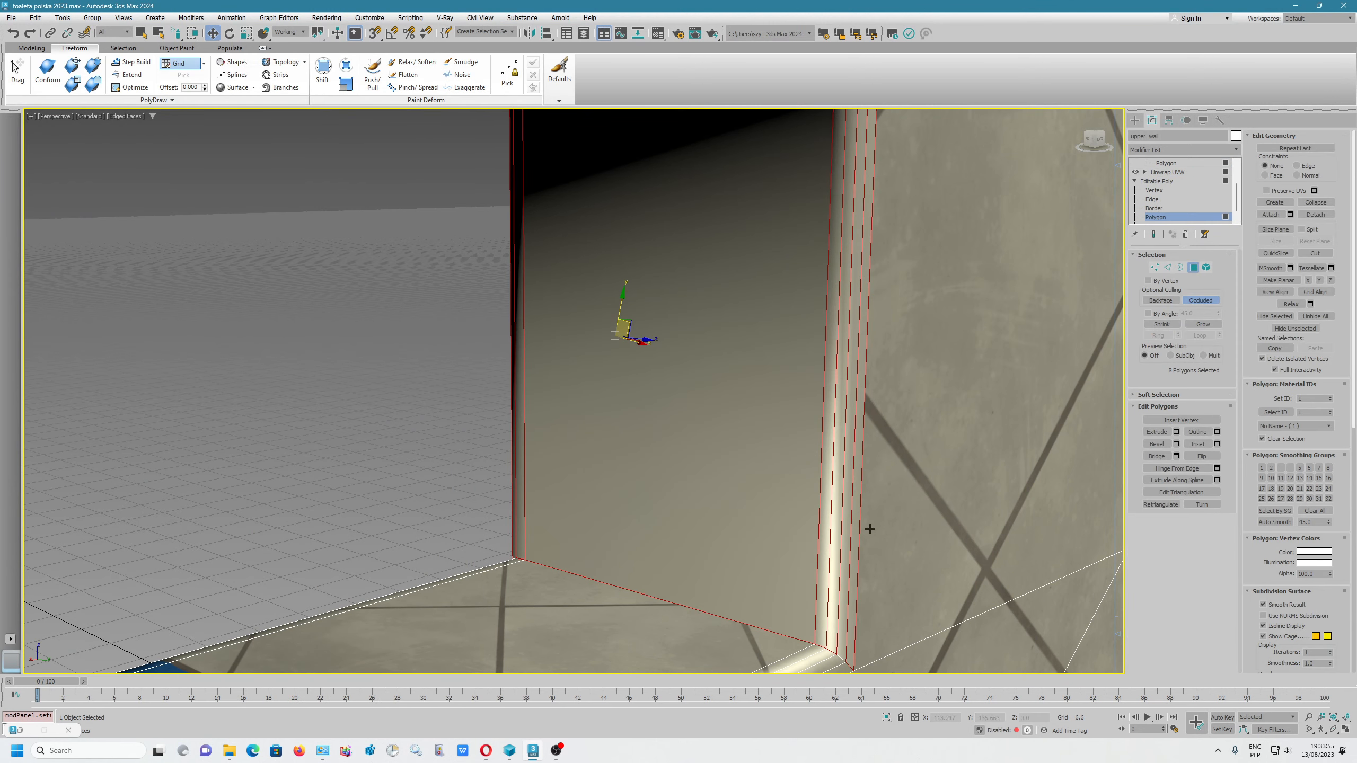
{"action": "left_click", "coordinate": [849, 590], "text": "ctrl"}
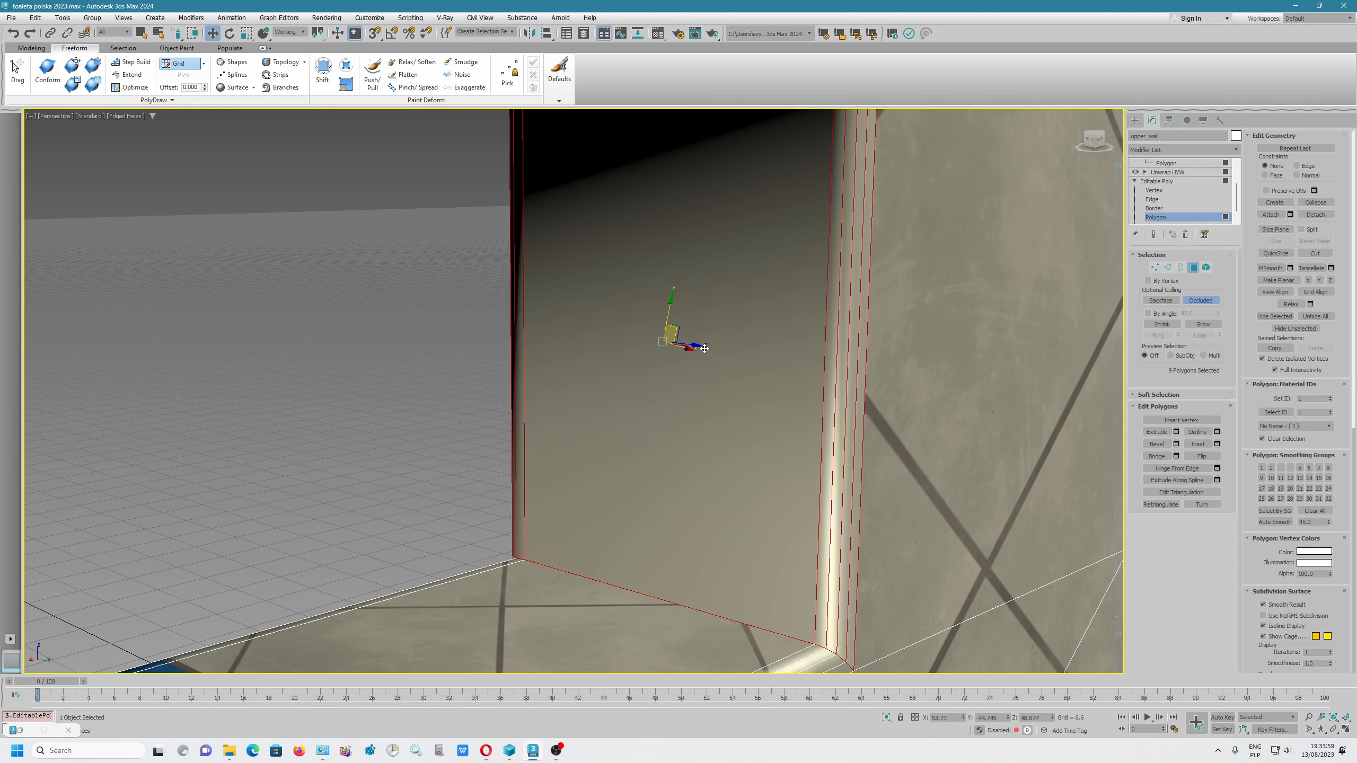
{"action": "middle_click_drag", "start_coordinate": [669, 435], "coordinate": [701, 431], "text": "alt"}
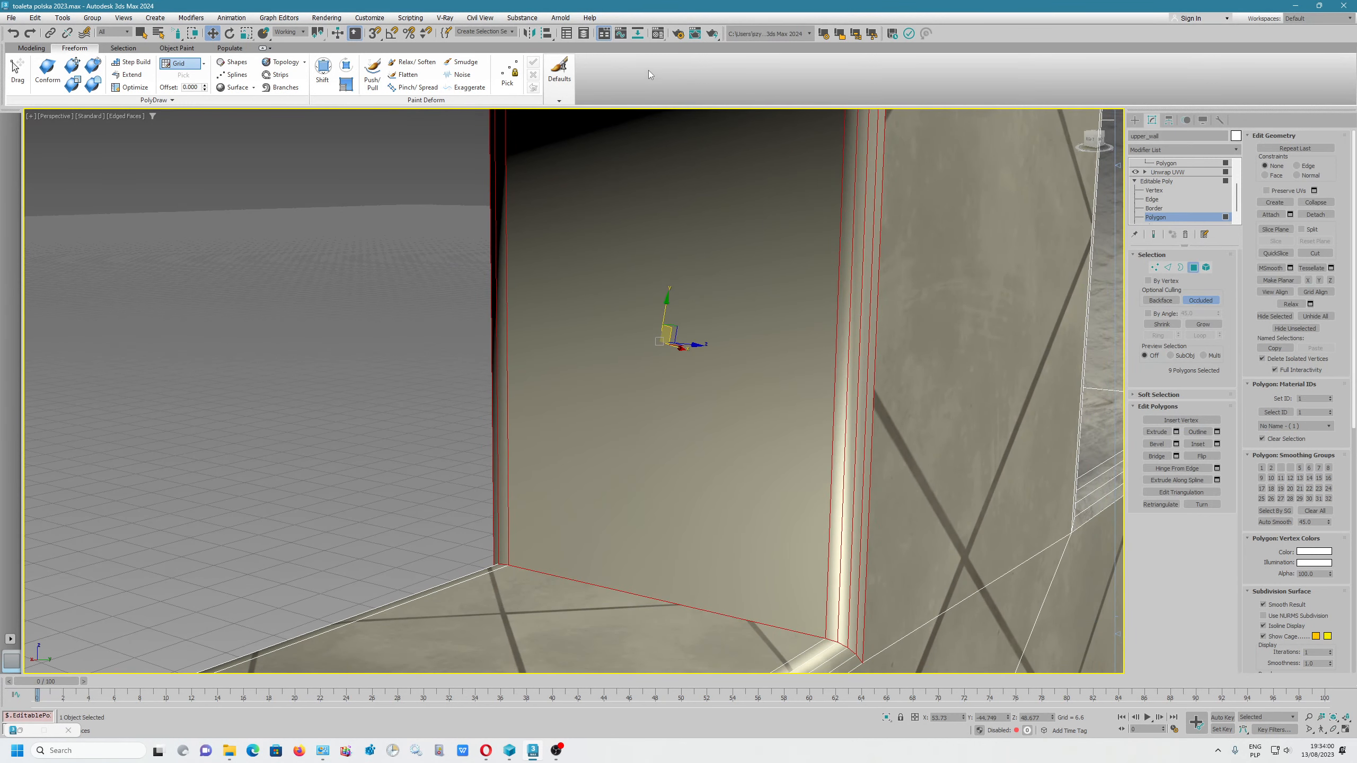
{"action": "left_click", "coordinate": [661, 35]}
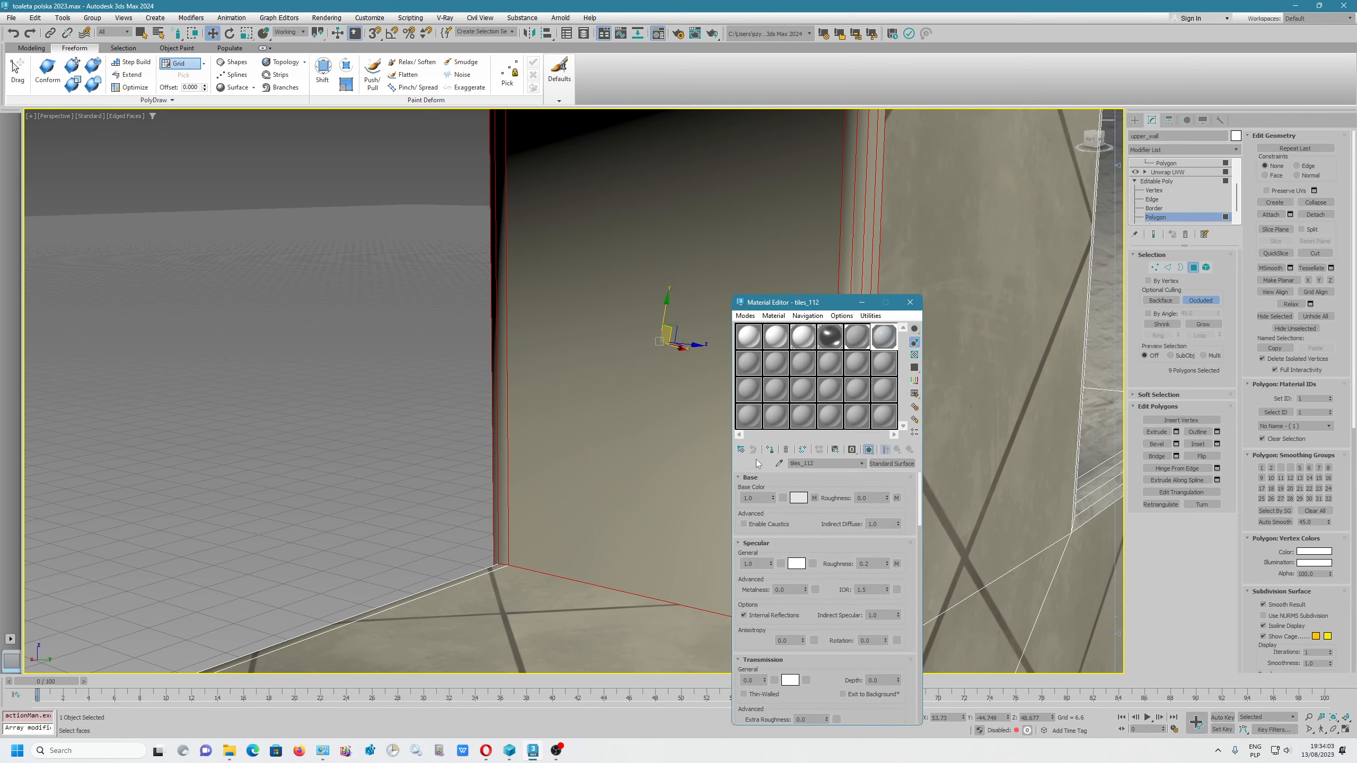
{"action": "left_click", "coordinate": [862, 302]}
{"action": "middle_click_drag", "start_coordinate": [703, 461], "coordinate": [563, 498], "text": "alt"}
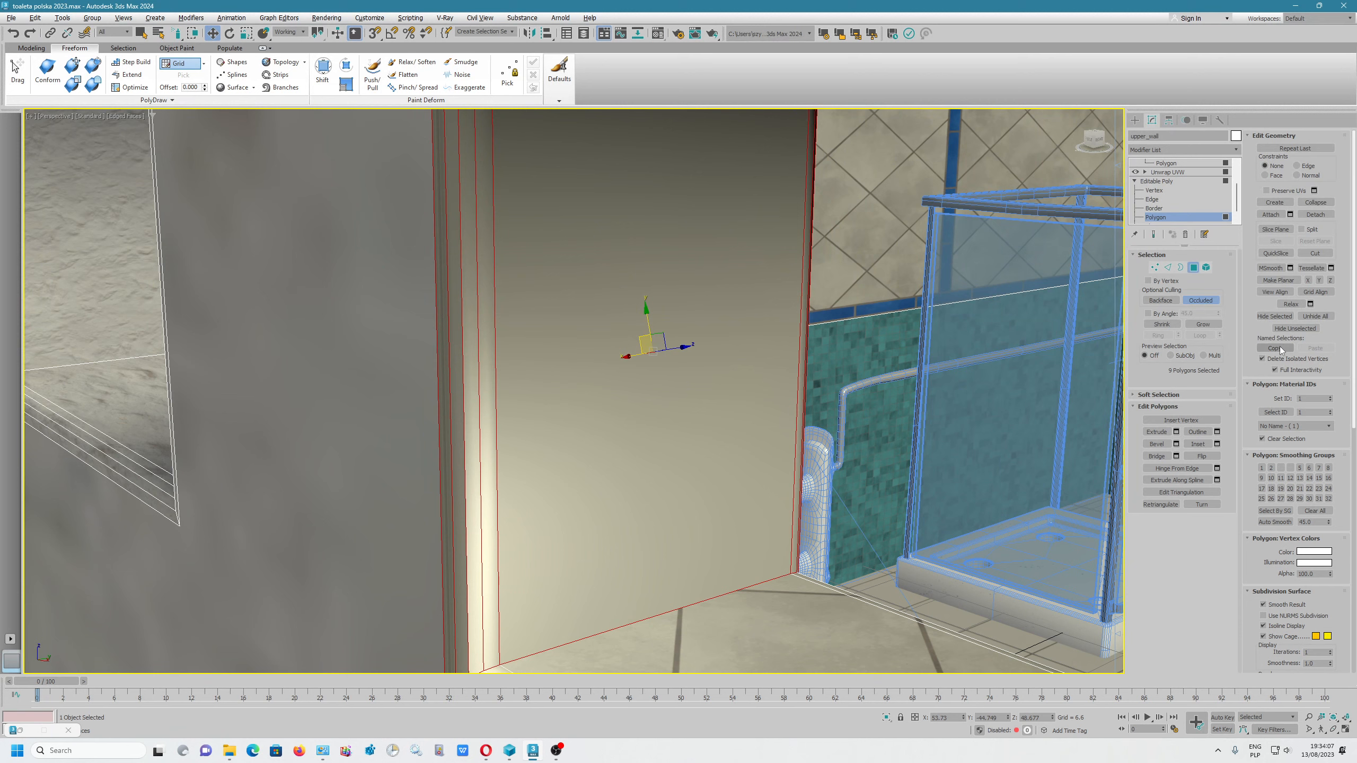
Auto-smooth the selected polygons of the wall opening with a 45.0 threshold
{"action": "left_click", "coordinate": [1269, 524]}
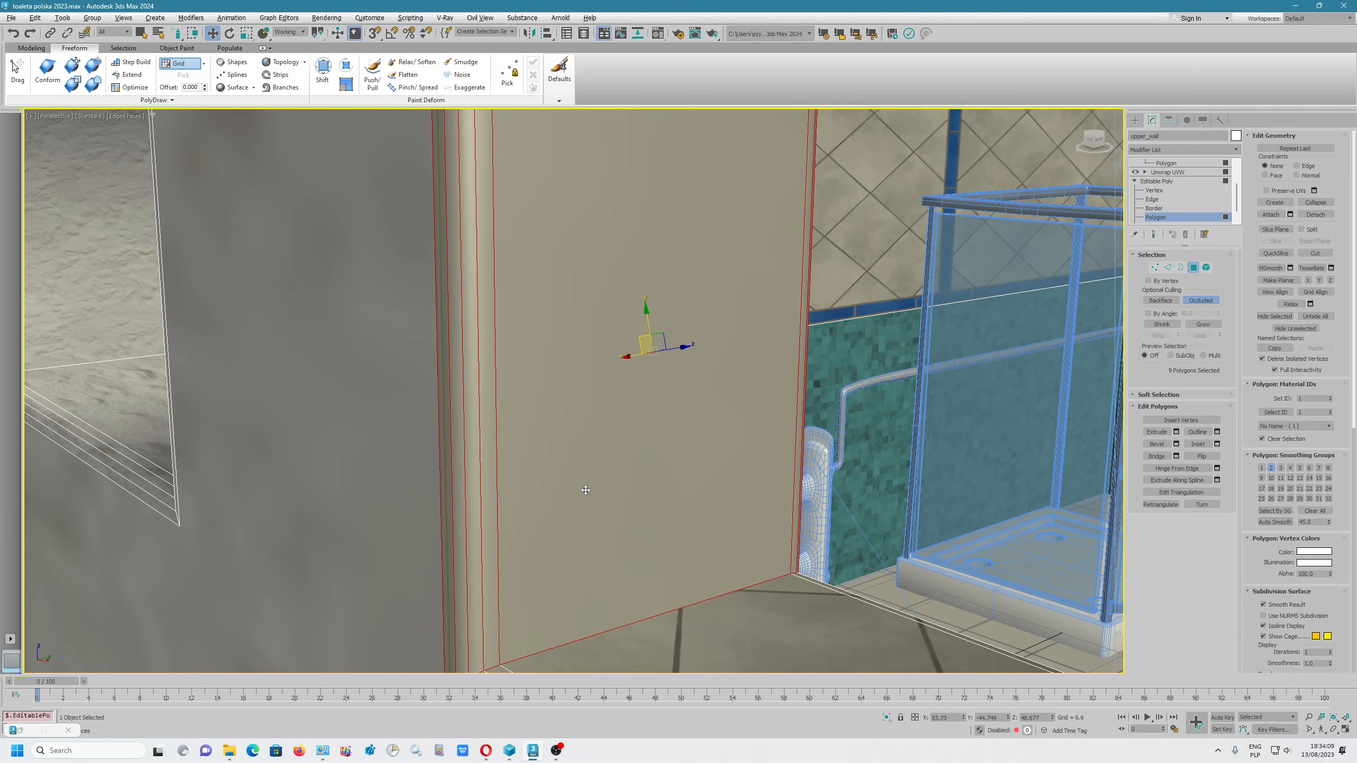
{"action": "scroll", "coordinate": [586, 490], "scroll_direction": "down", "scroll_amount": 5}
{"action": "middle_click_drag", "start_coordinate": [585, 491], "coordinate": [508, 444], "text": "alt"}
{"action": "scroll", "coordinate": [607, 462], "scroll_direction": "up", "scroll_amount": 2}
Open the UV editor at the Unwrap UVW modifier's polygon level and quick-peel the selected faces using the LSCM method
{"action": "left_click", "coordinate": [1145, 173]}
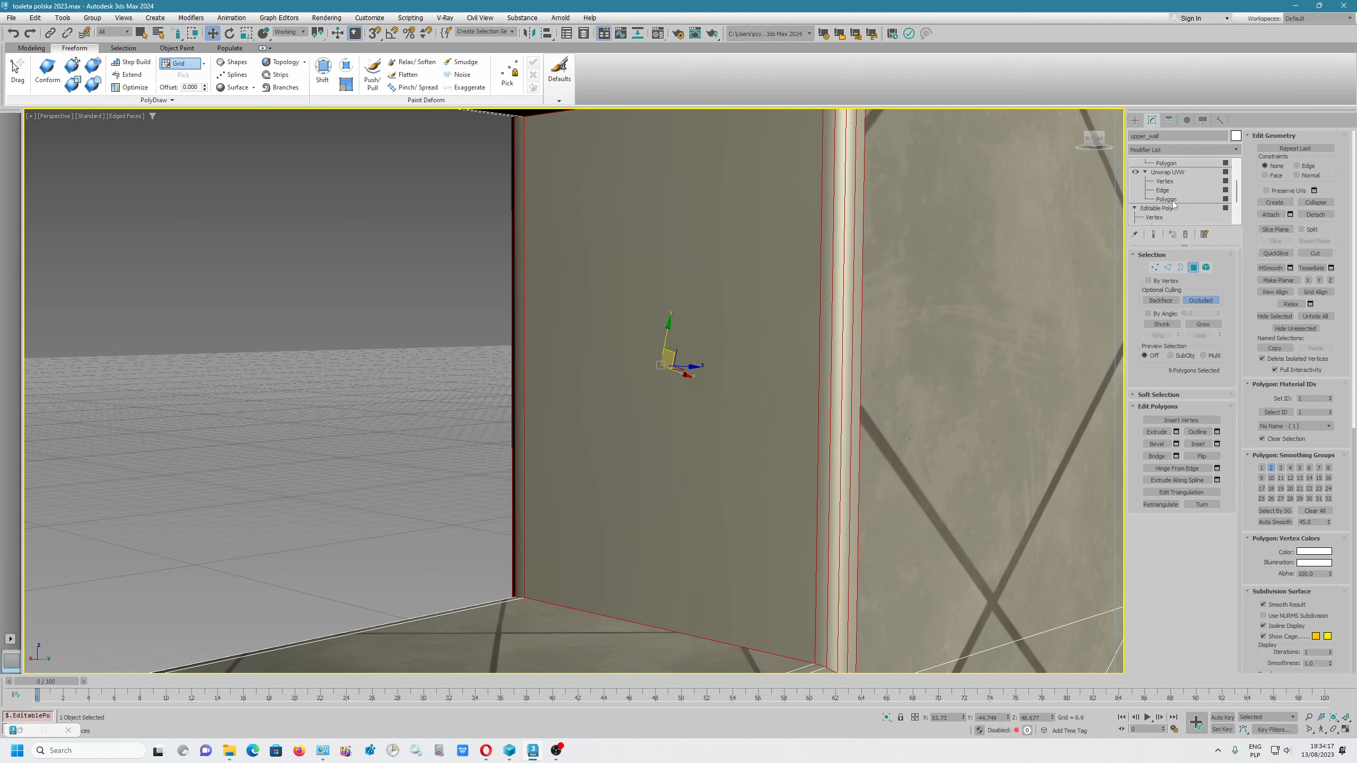
{"action": "left_click", "coordinate": [1173, 201]}
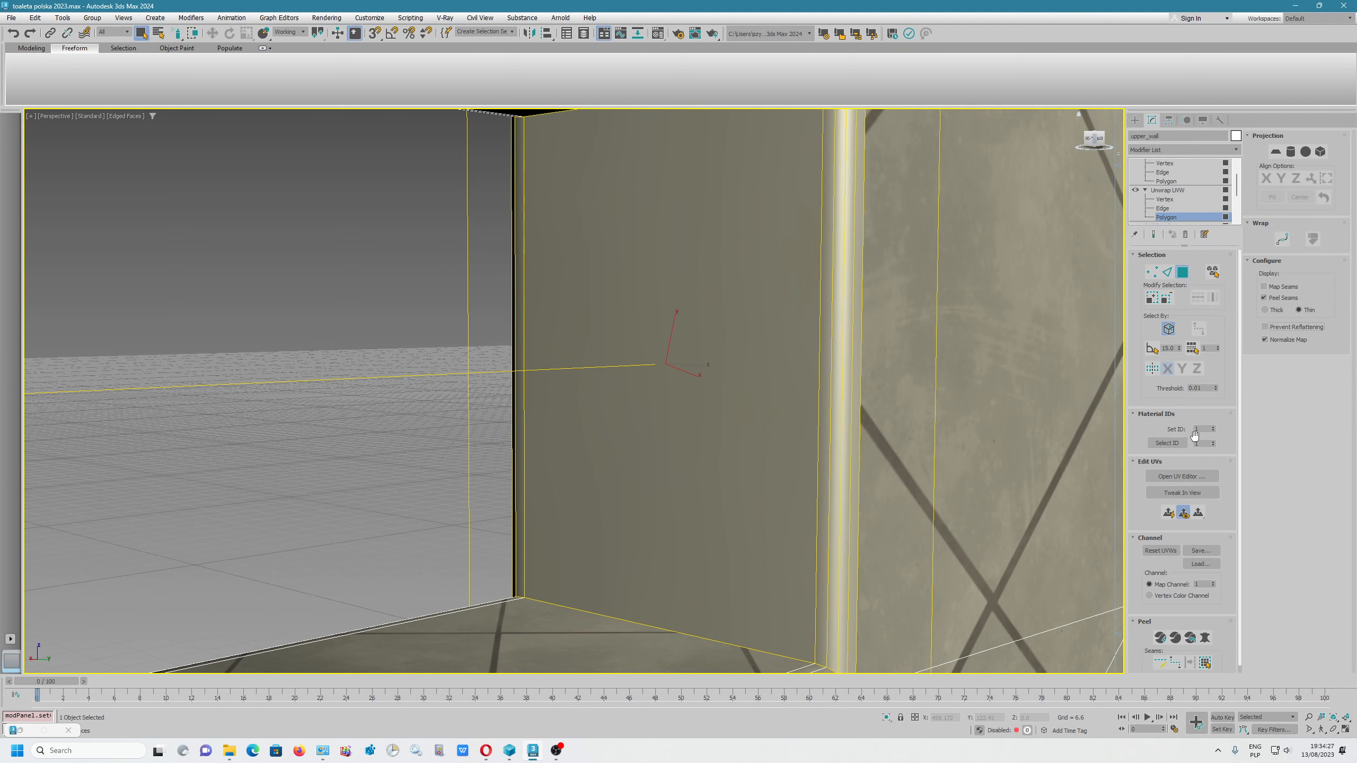
{"action": "left_click", "coordinate": [1181, 476]}
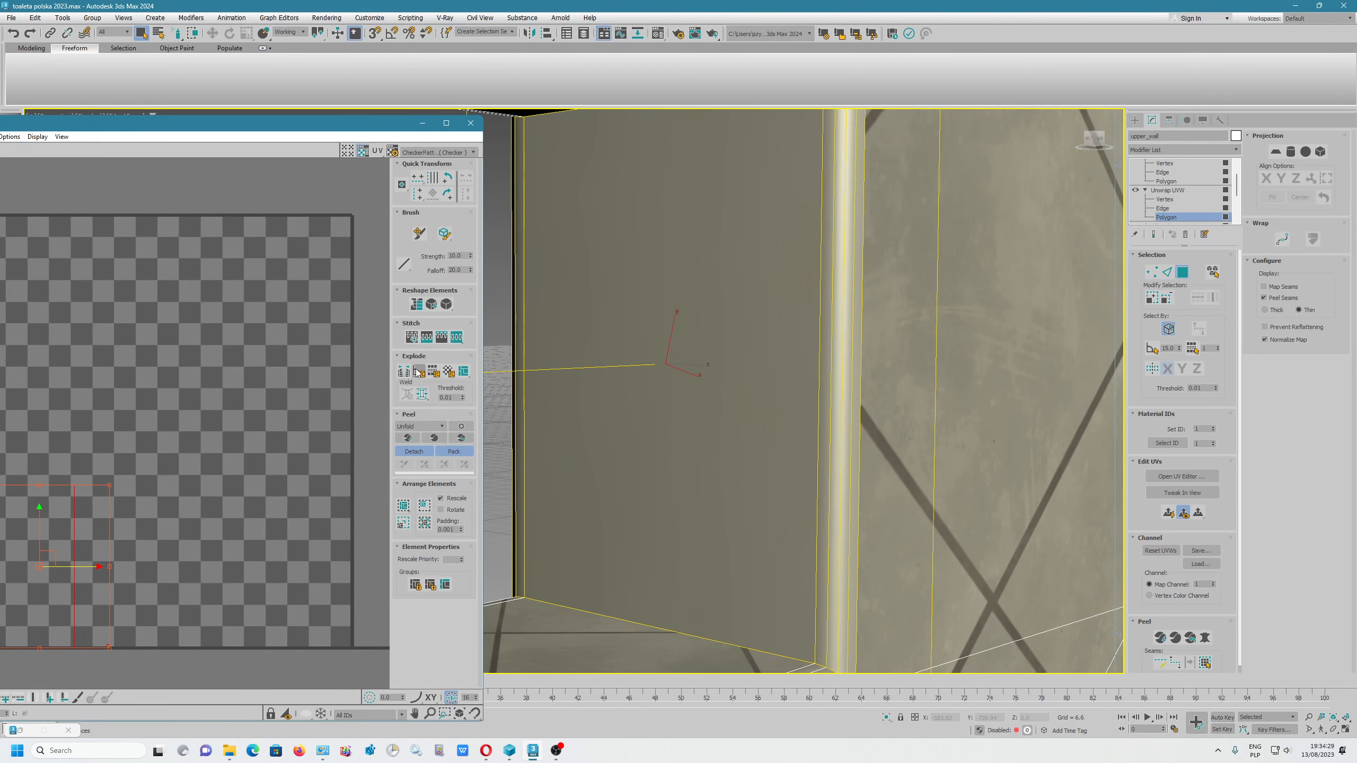
{"action": "left_click", "coordinate": [414, 427]}
{"action": "left_click", "coordinate": [405, 446]}
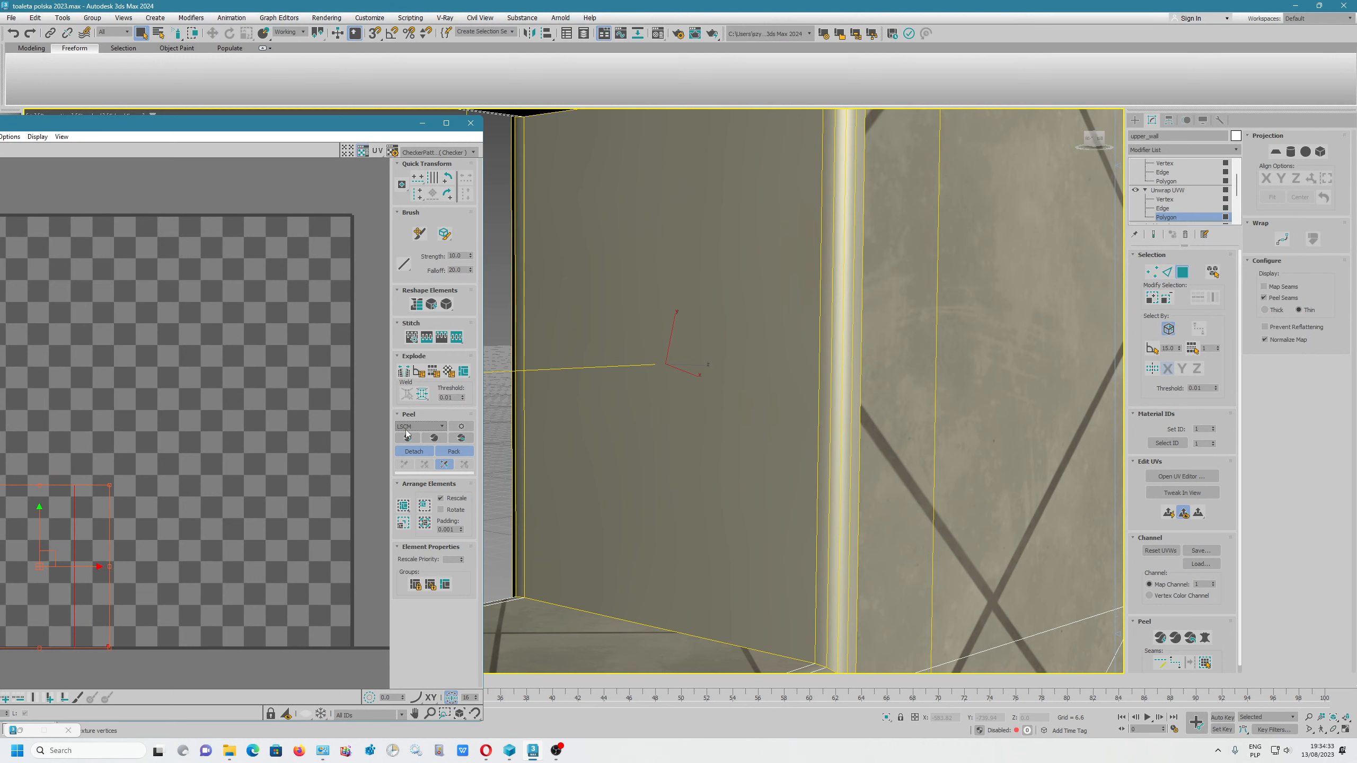
{"action": "left_click", "coordinate": [408, 438]}
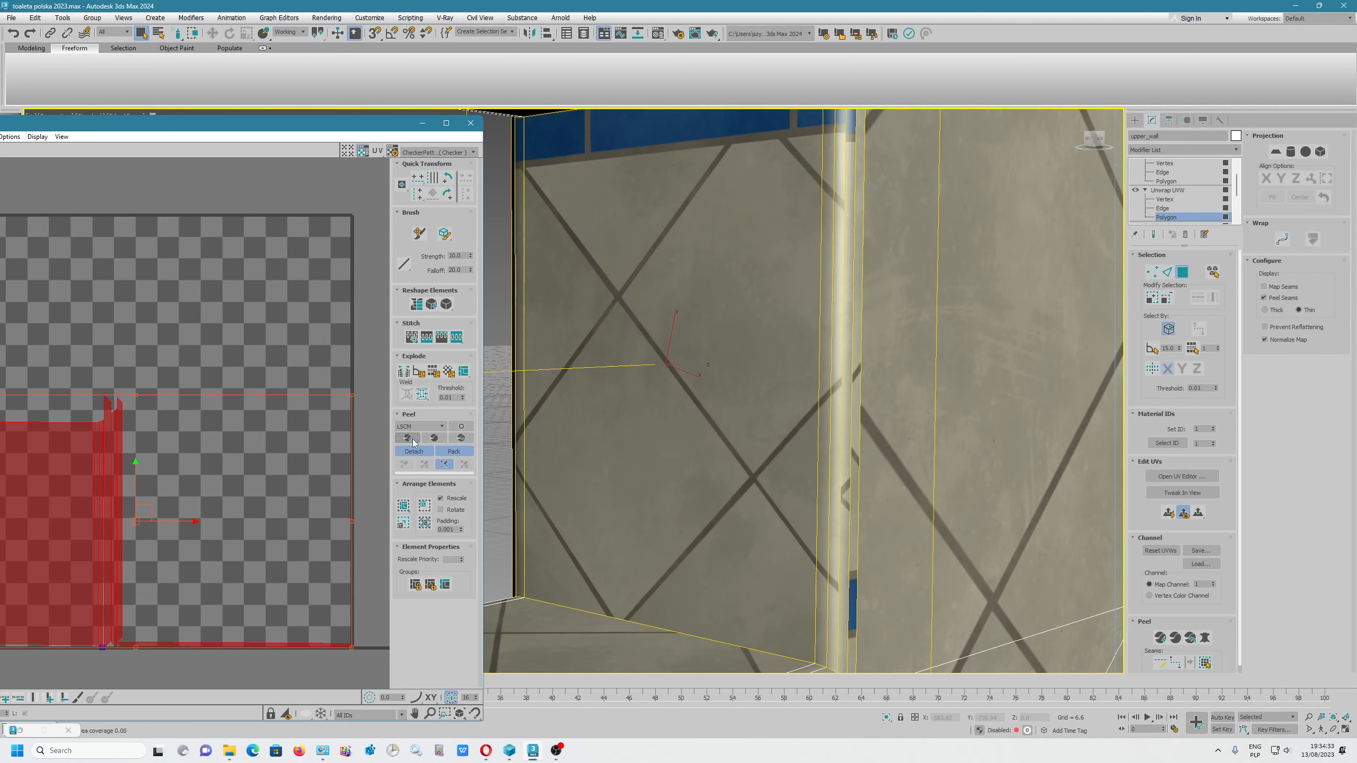
Flatten the opening faces by smoothing group, quick-peel them again with LSCM, and close the UV editor
{"action": "left_click", "coordinate": [433, 375]}
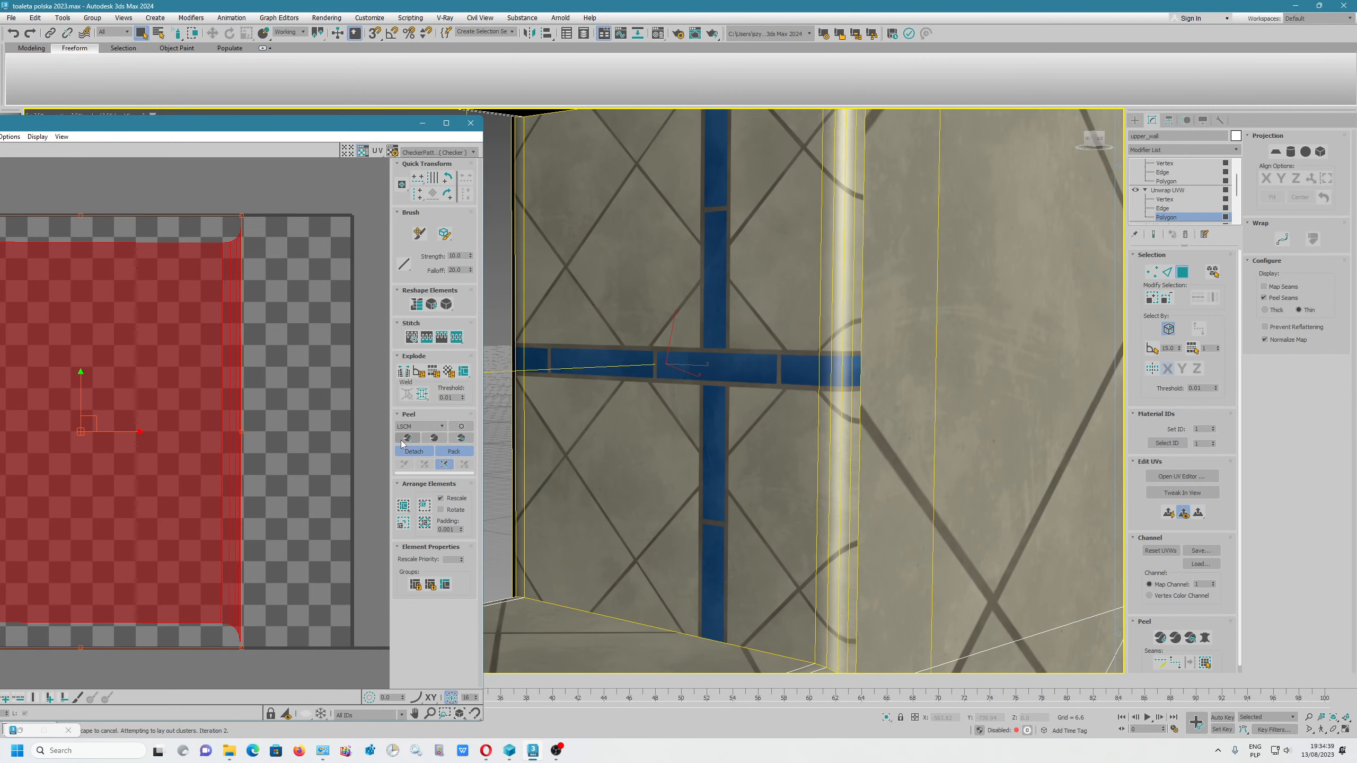
{"action": "left_click_drag", "start_coordinate": [316, 123], "coordinate": [436, 112]}
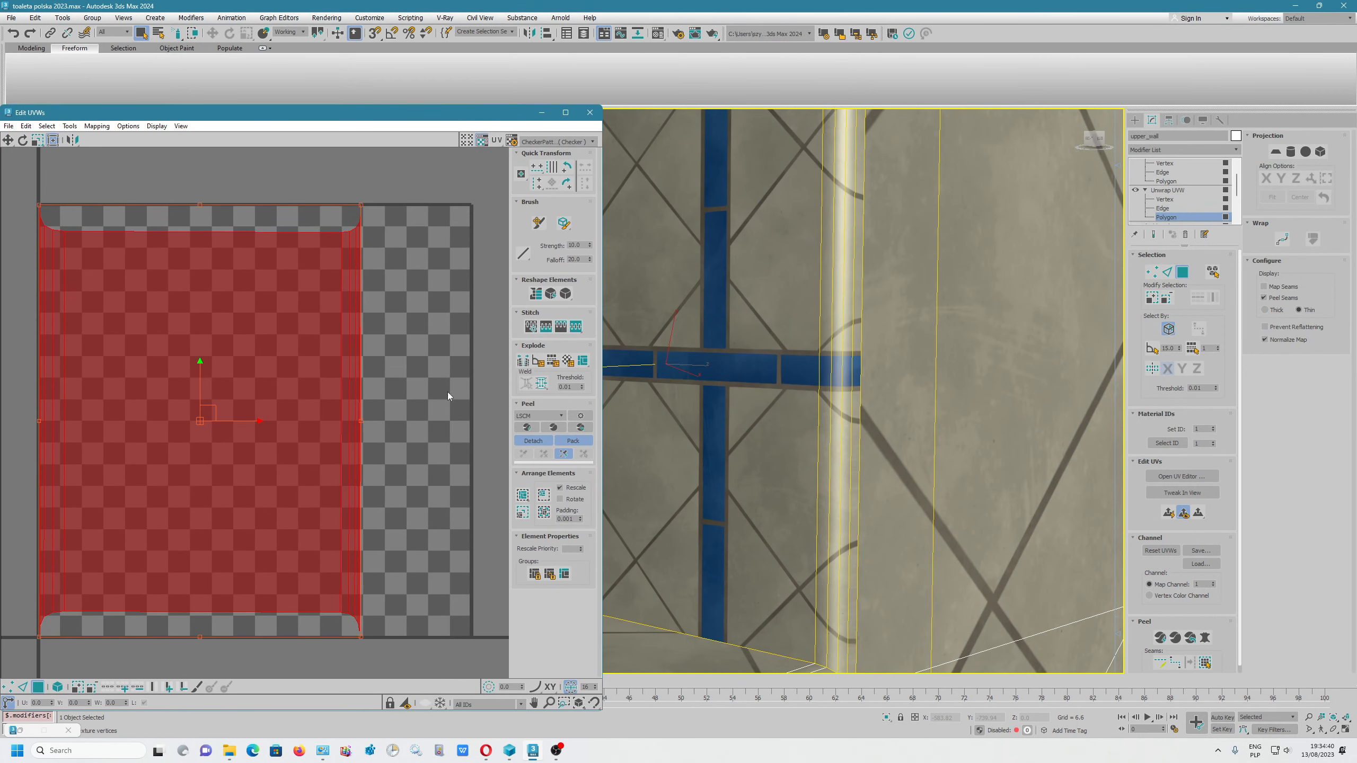
{"action": "left_click", "coordinate": [527, 428]}
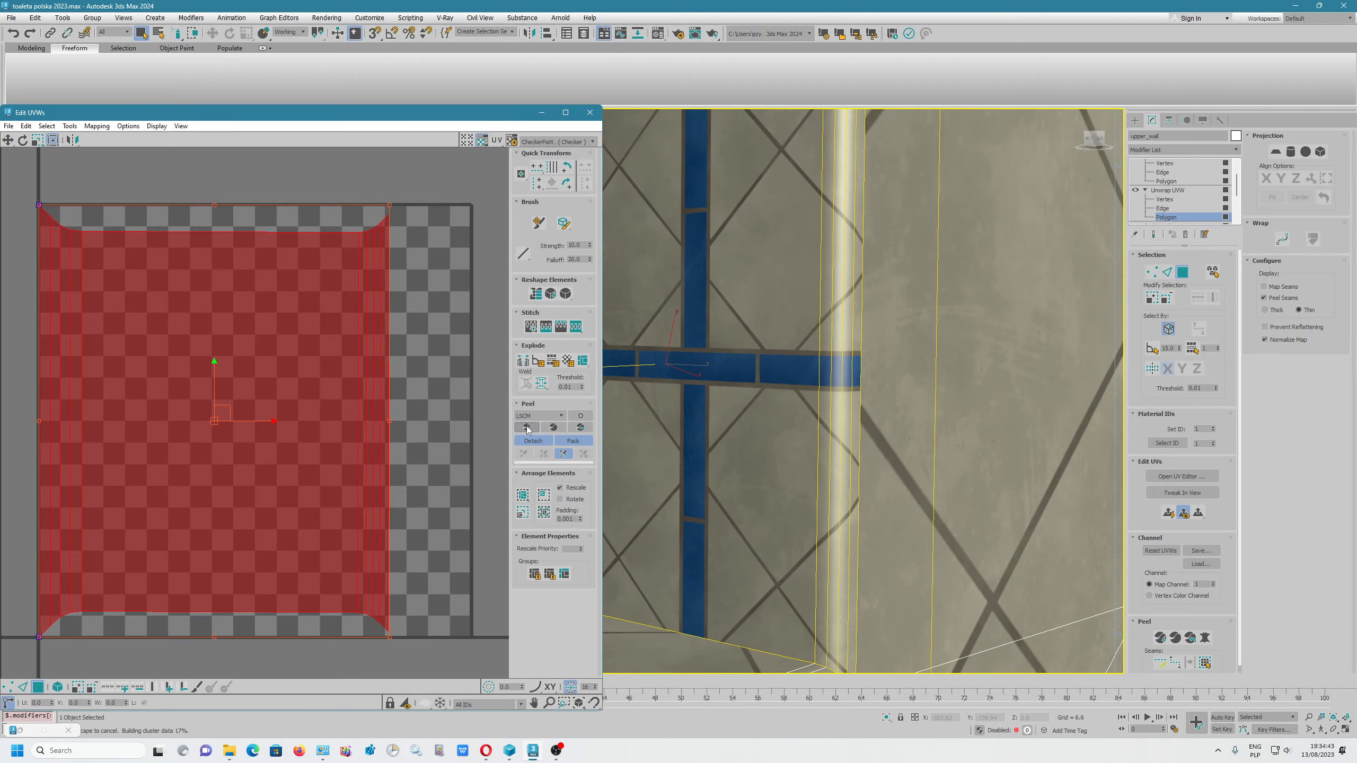
{"action": "left_click", "coordinate": [591, 113]}
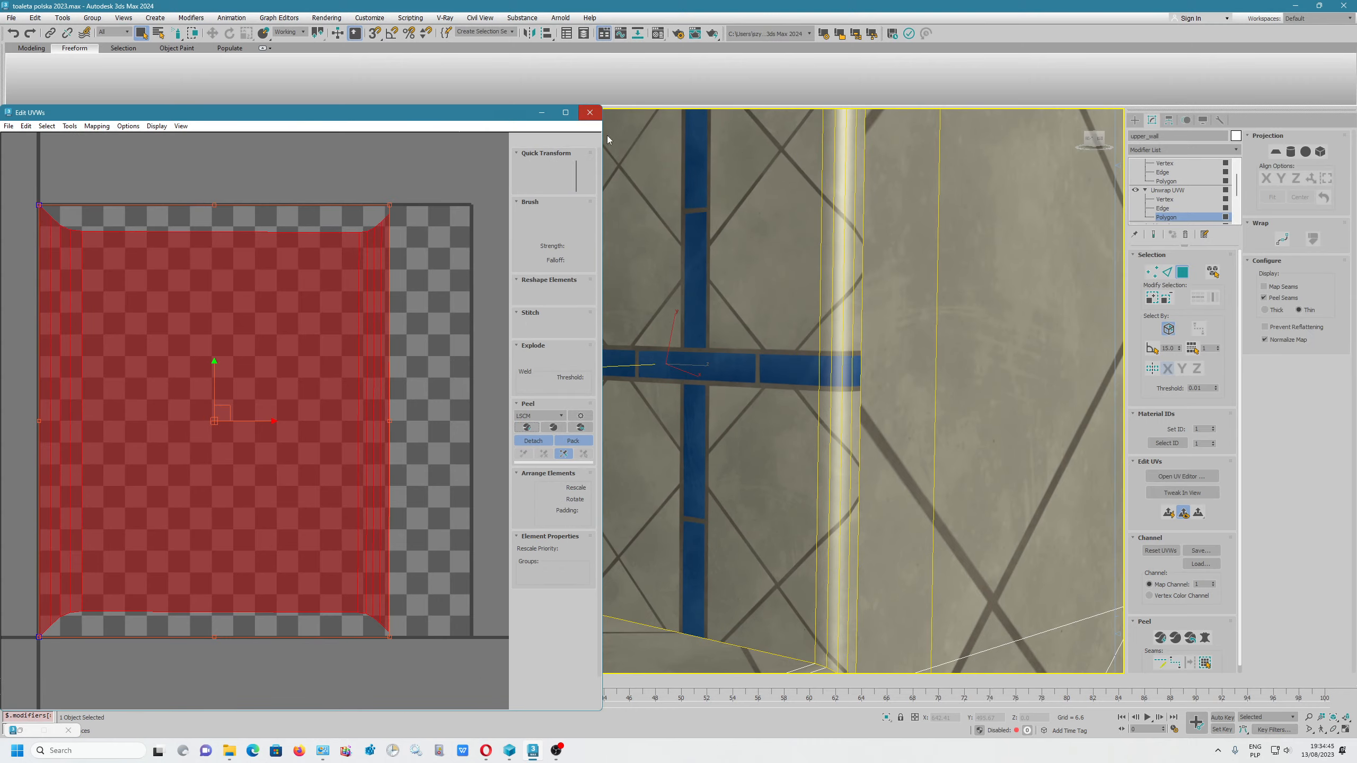
{"action": "middle_click_drag", "start_coordinate": [558, 367], "coordinate": [649, 378], "text": "alt"}
{"action": "scroll", "coordinate": [504, 380], "scroll_direction": "up", "scroll_amount": 3}
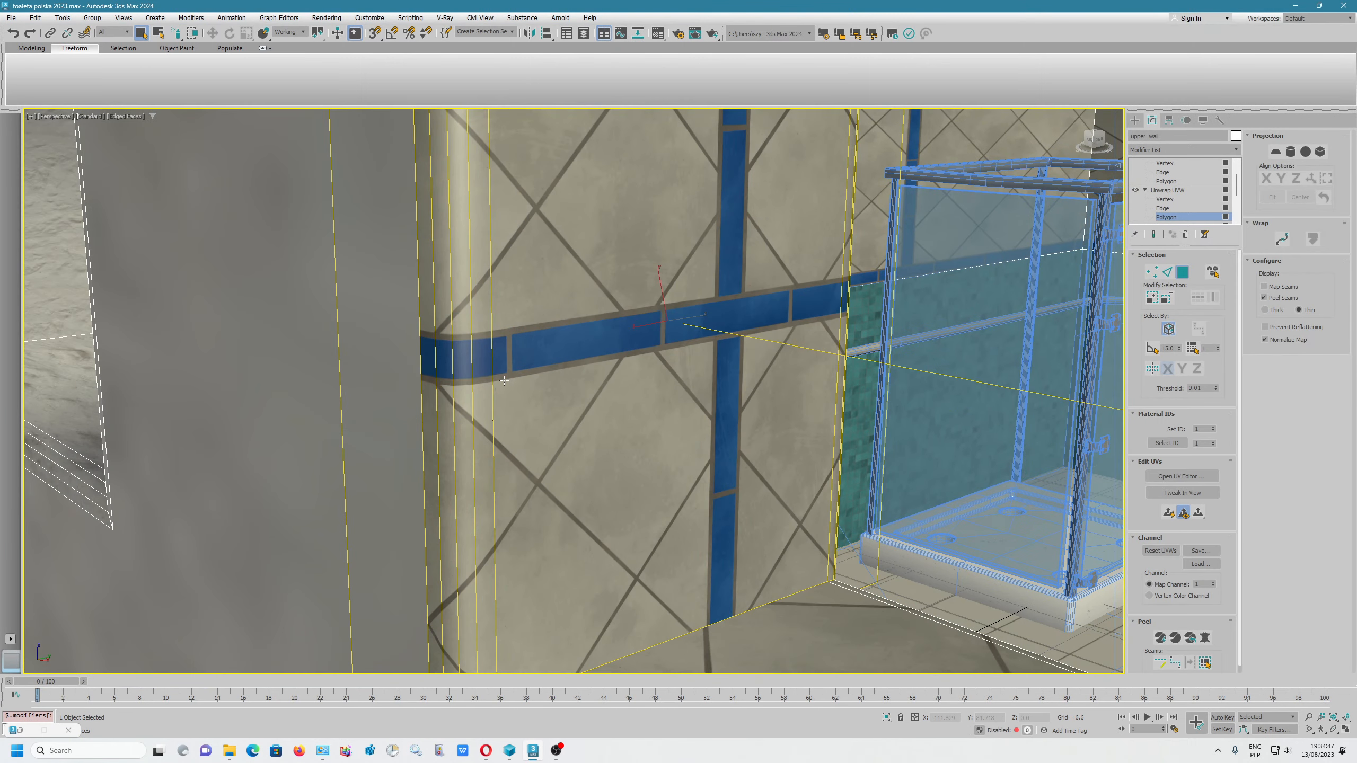
Inspect how the tile texture runs across the opening's side faces and around its rounded edges
{"action": "scroll", "coordinate": [490, 384], "scroll_direction": "down", "scroll_amount": 3}
{"action": "middle_click_drag", "start_coordinate": [555, 395], "coordinate": [411, 396], "text": "alt"}
{"action": "scroll", "coordinate": [634, 429], "scroll_direction": "up", "scroll_amount": 3}
{"action": "middle_click_drag", "start_coordinate": [621, 431], "coordinate": [665, 431], "text": "alt"}
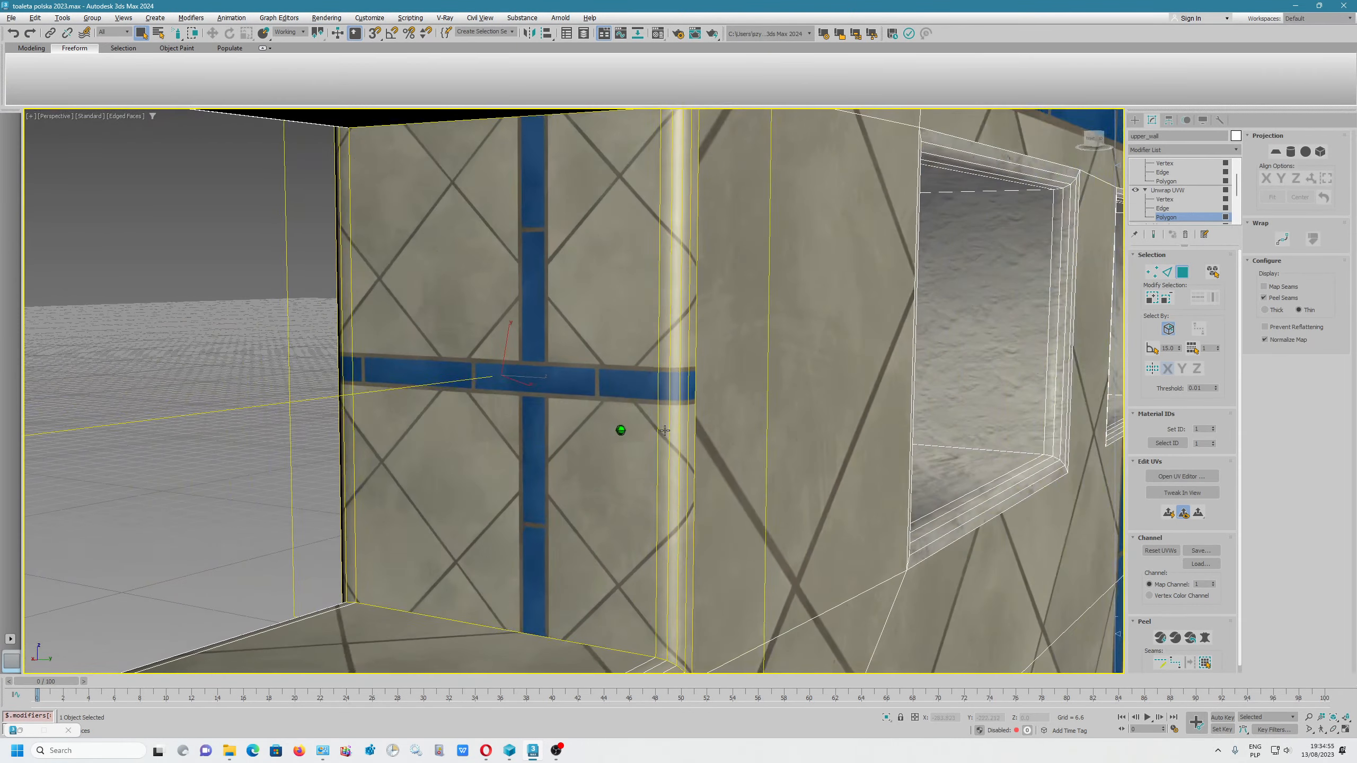
{"action": "scroll", "coordinate": [665, 431], "scroll_direction": "up", "scroll_amount": 3}
{"action": "middle_click_drag", "start_coordinate": [743, 415], "coordinate": [630, 463], "text": "alt"}
{"action": "scroll", "coordinate": [593, 452], "scroll_direction": "down", "scroll_amount": 3}
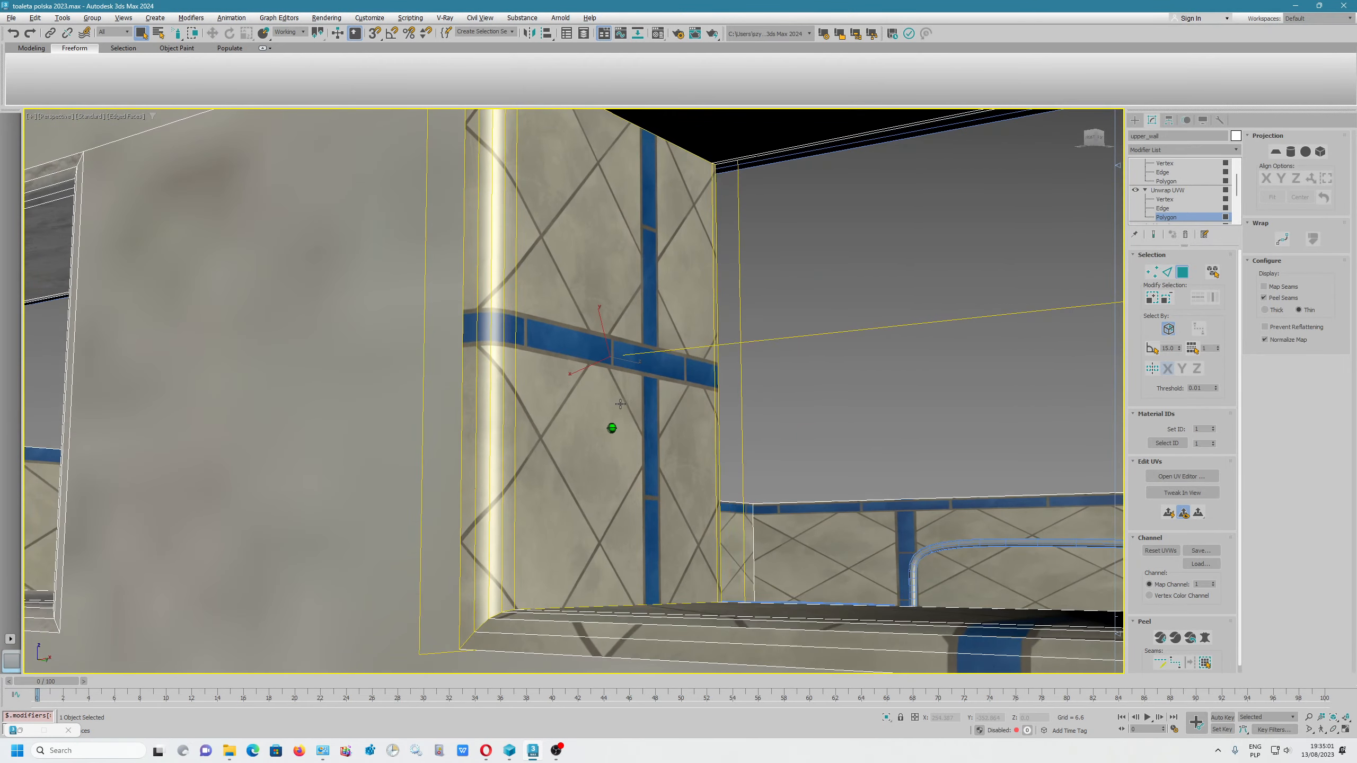
Return to the Editable Poly's polygon level and assign the upper_wall material to the selected side faces of the opening
{"action": "left_click", "coordinate": [1171, 182]}
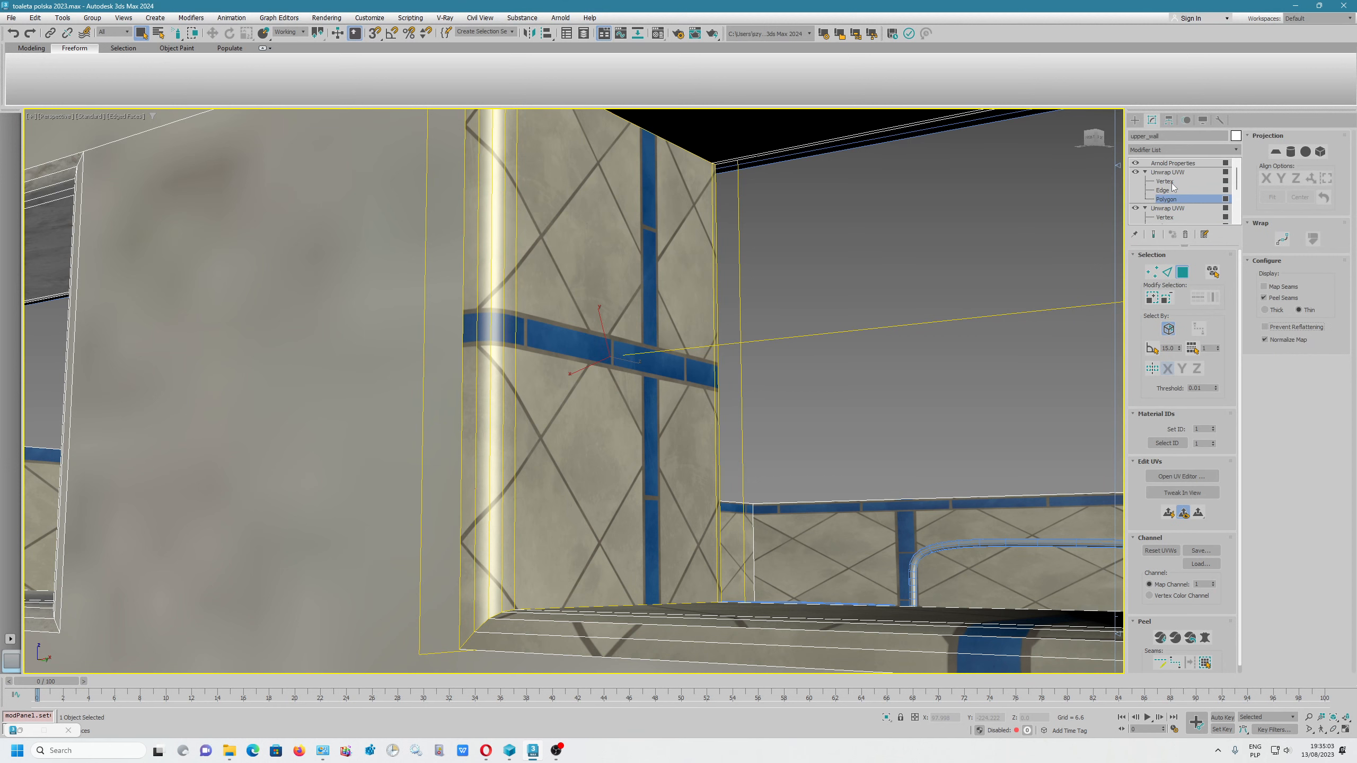
{"action": "scroll", "coordinate": [1170, 217], "scroll_direction": "down", "scroll_amount": 2}
{"action": "left_click", "coordinate": [1169, 214]}
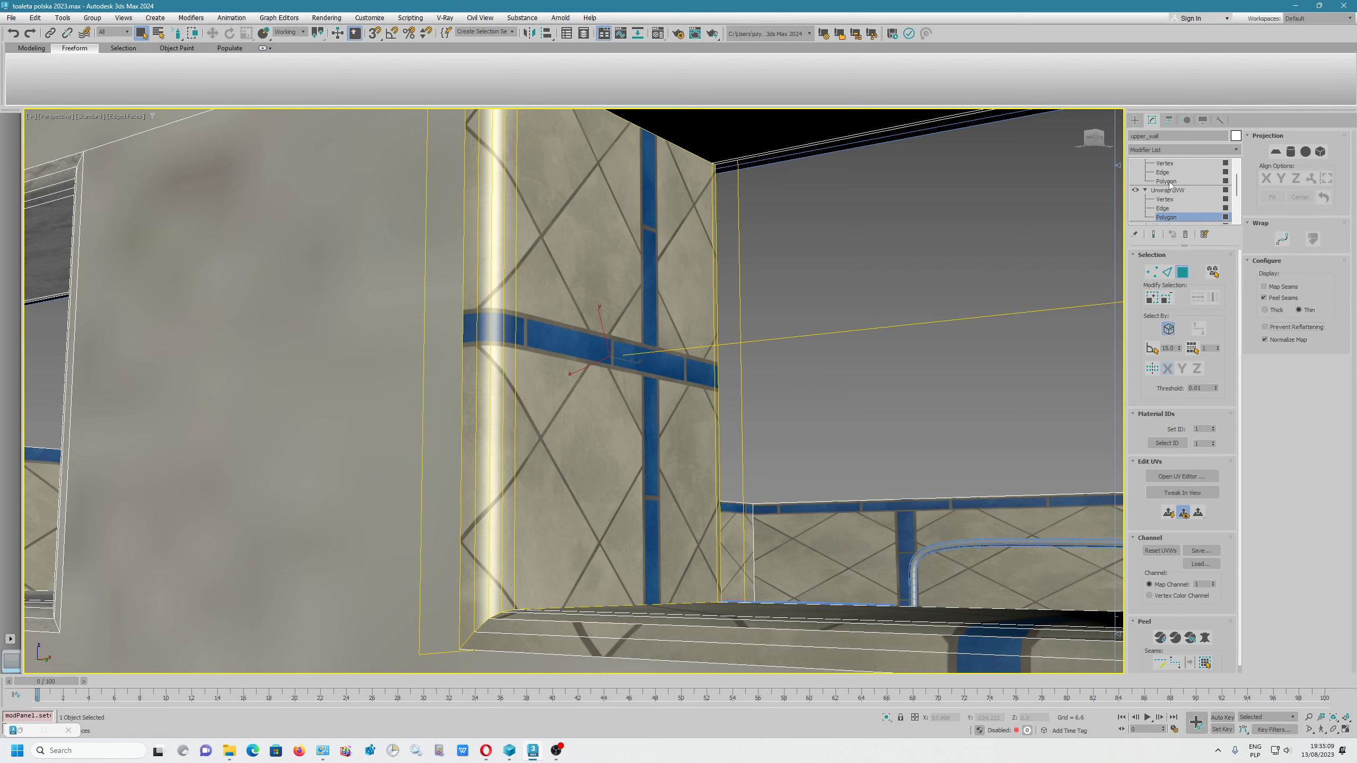
{"action": "left_click", "coordinate": [1171, 182]}
{"action": "scroll", "coordinate": [1171, 195], "scroll_direction": "down", "scroll_amount": 4}
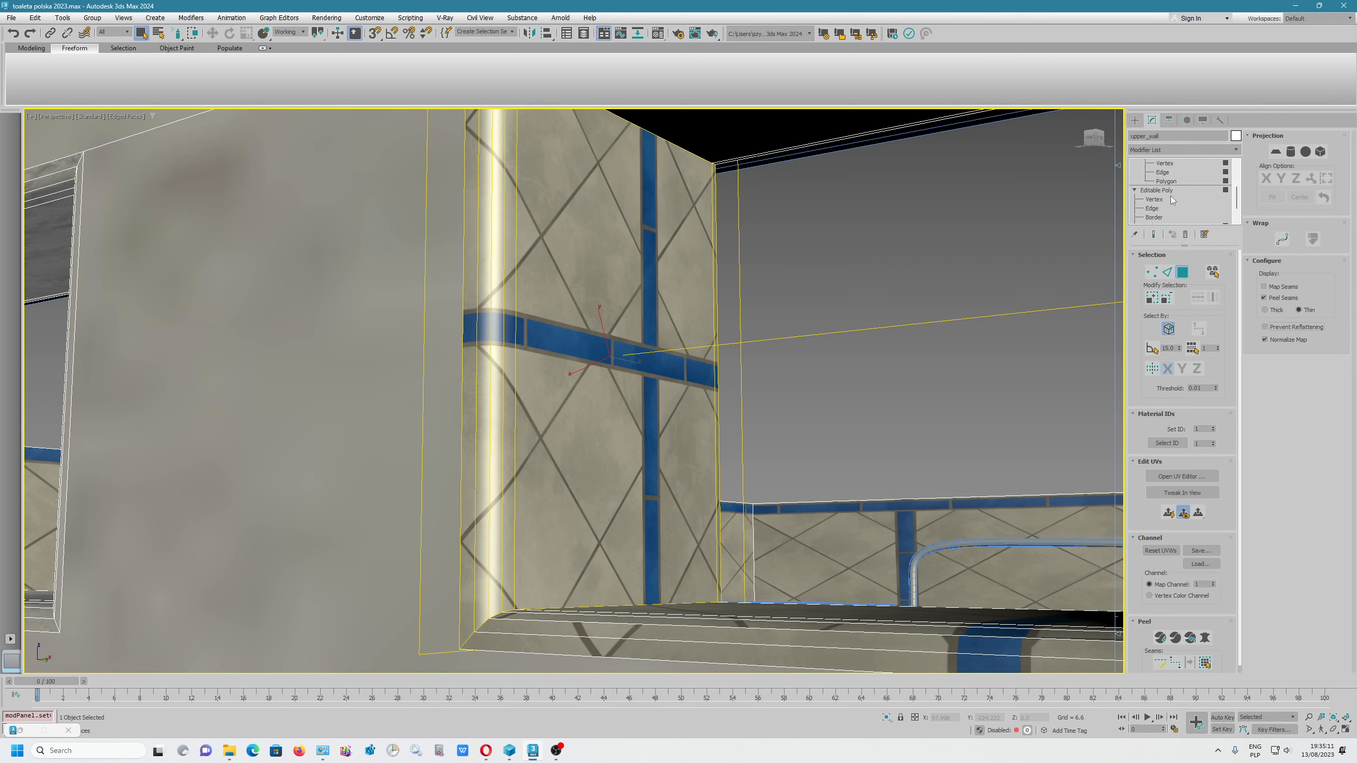
{"action": "scroll", "coordinate": [1164, 212], "scroll_direction": "down", "scroll_amount": 2}
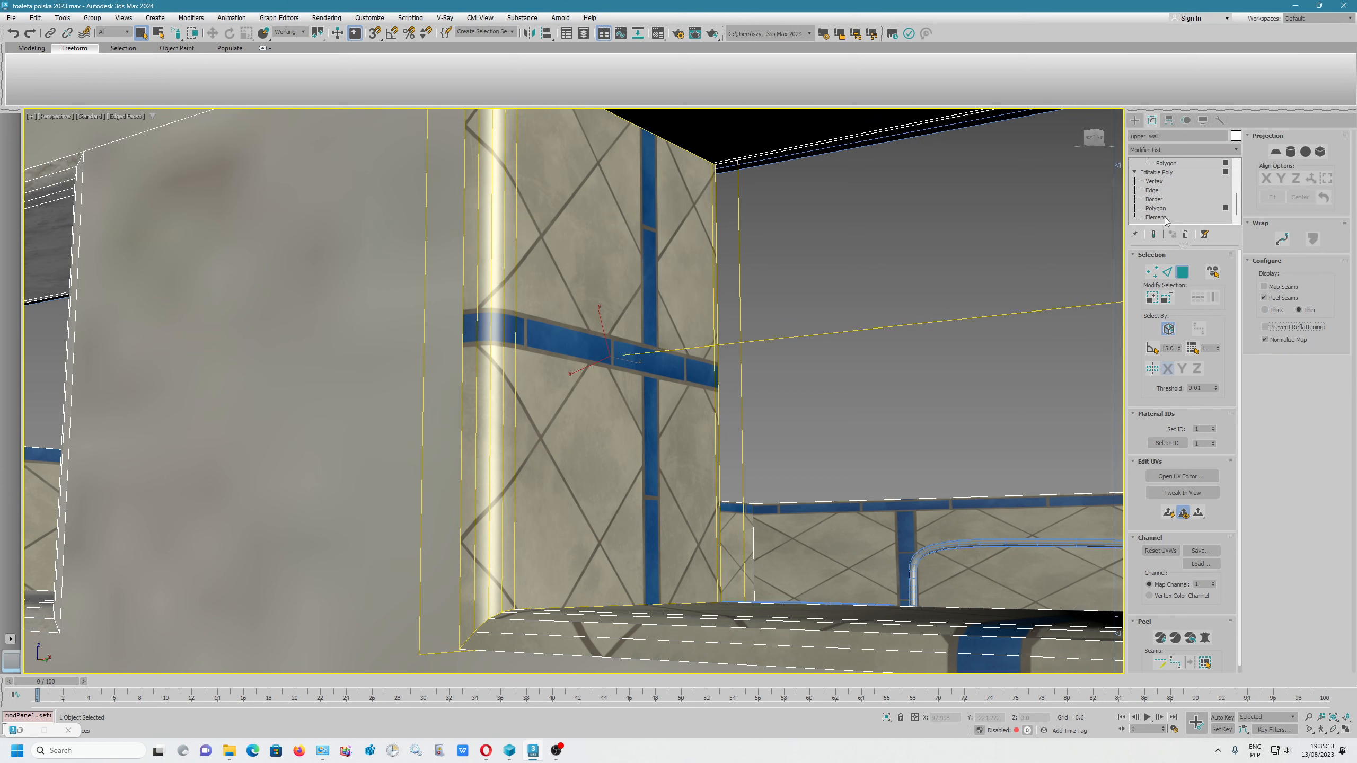
{"action": "left_click", "coordinate": [1164, 208]}
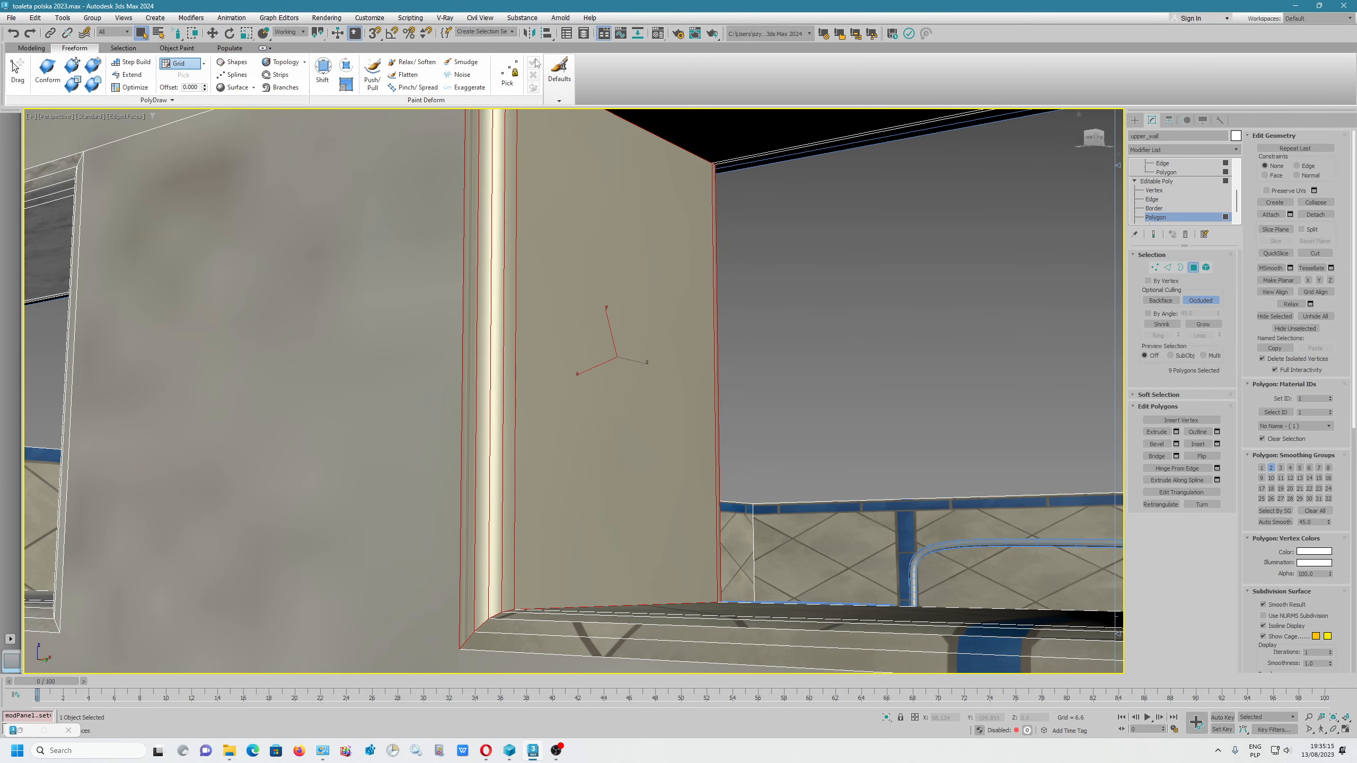
{"action": "left_click", "coordinate": [658, 34]}
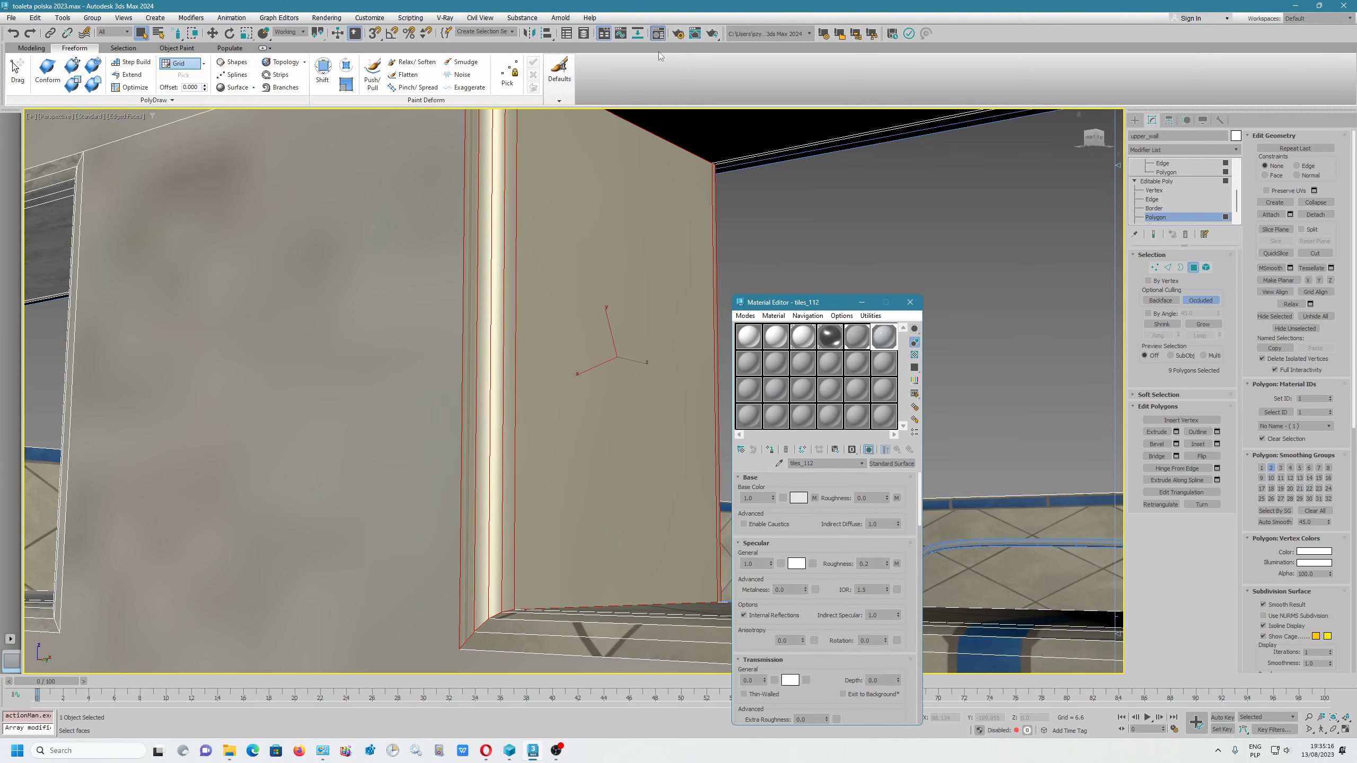
{"action": "left_click", "coordinate": [856, 337]}
{"action": "left_click", "coordinate": [769, 449]}
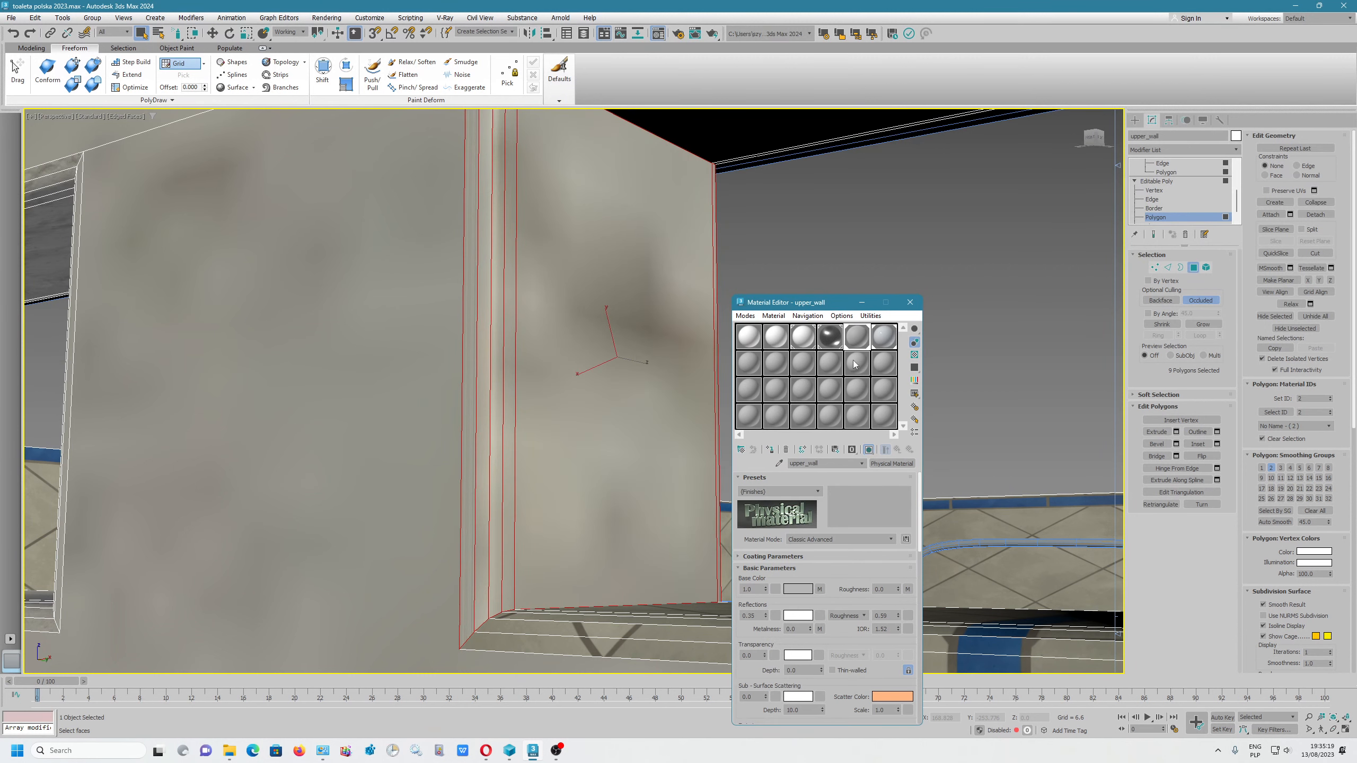
{"action": "left_click", "coordinate": [862, 302]}
Return to the top Unwrap UVW modifier, check the opening's side face, and convert the wall to an Editable Poly
{"action": "scroll", "coordinate": [1168, 214], "scroll_direction": "up", "scroll_amount": 2}
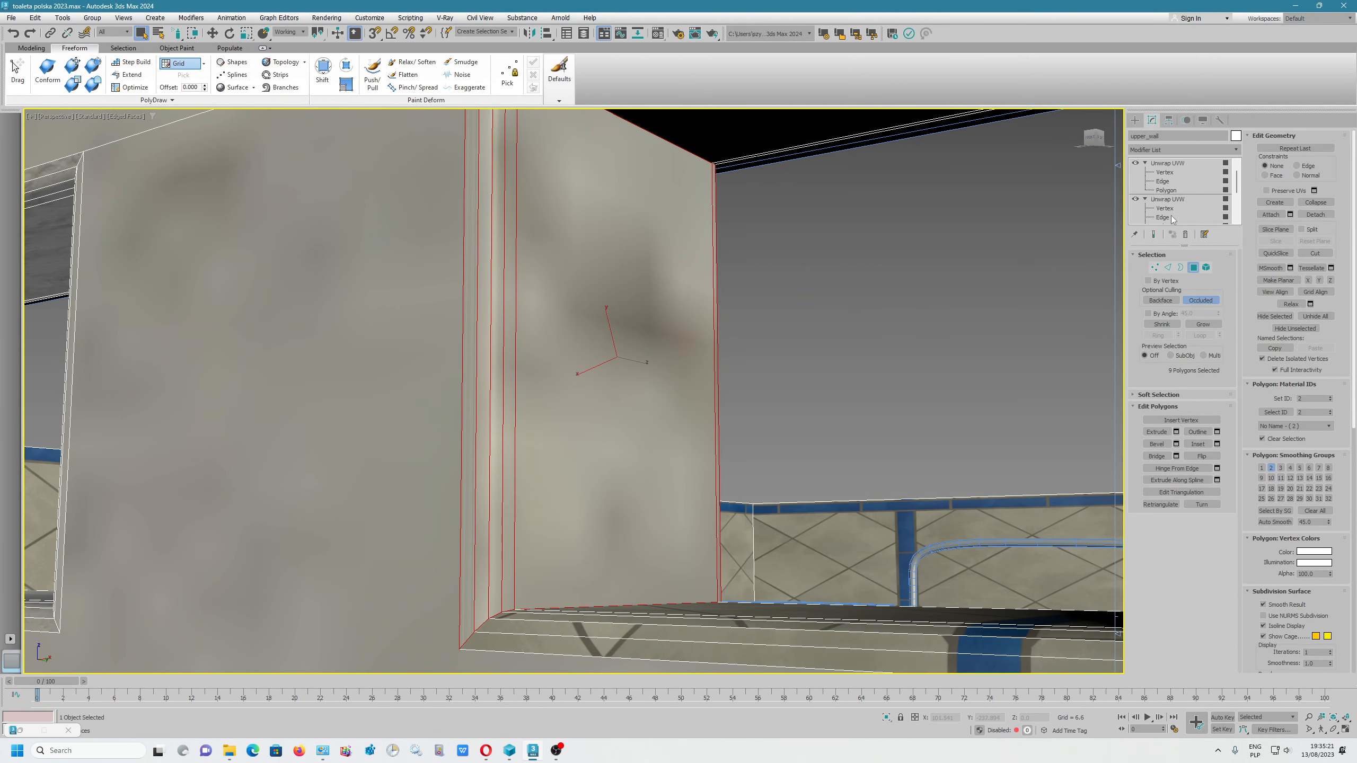
{"action": "left_click", "coordinate": [1175, 189]}
{"action": "middle_click_drag", "start_coordinate": [632, 423], "coordinate": [523, 446], "text": "alt"}
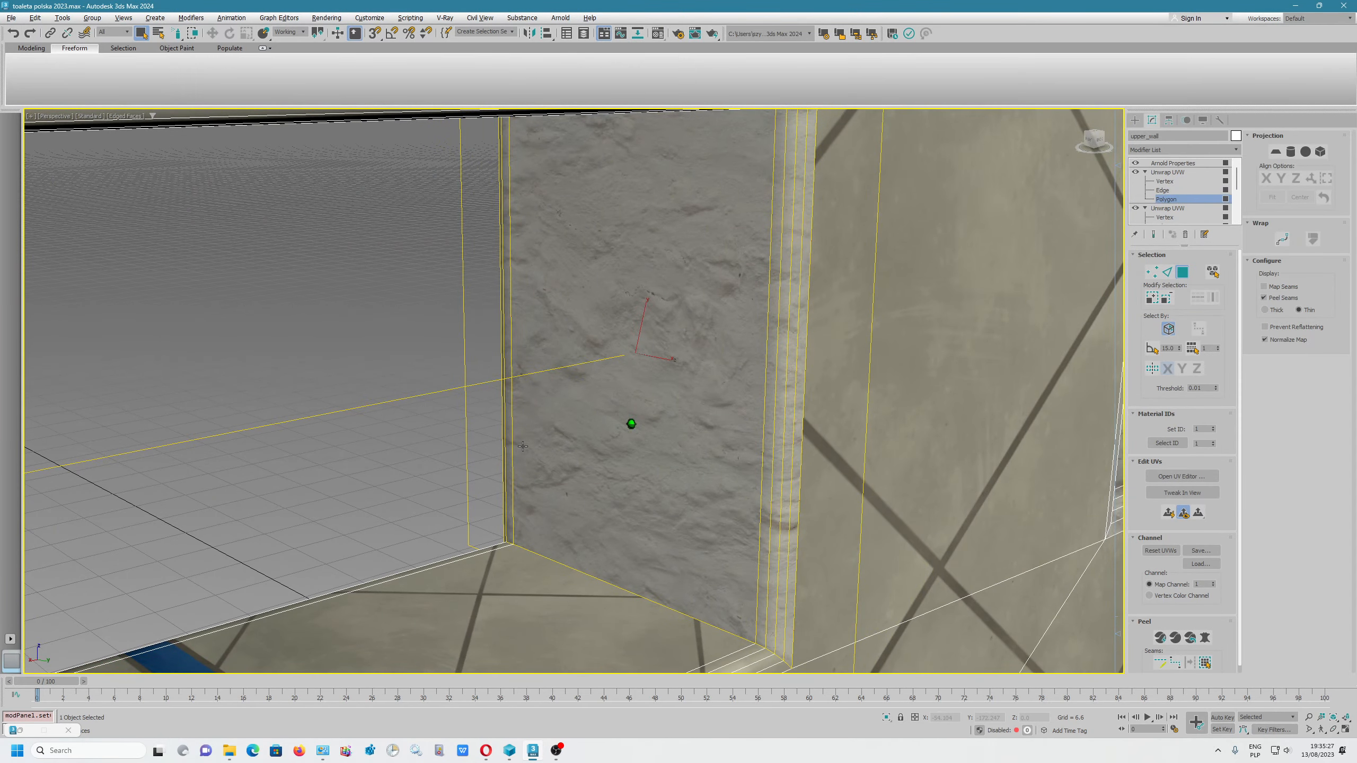
{"action": "right_click", "coordinate": [631, 424]}
{"action": "mouse_move", "coordinate": [695, 423]}
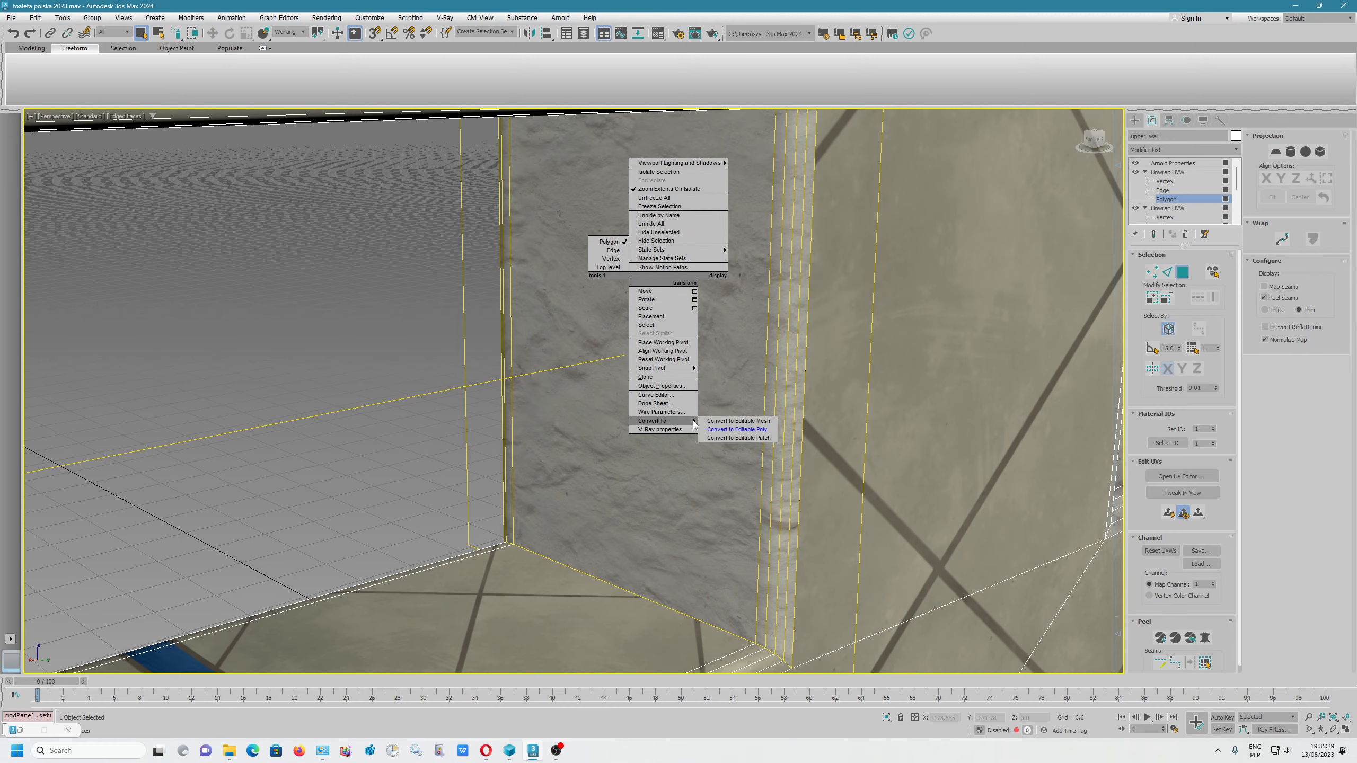
{"action": "left_click", "coordinate": [737, 430]}
{"action": "middle_click_drag", "start_coordinate": [737, 429], "coordinate": [640, 480], "text": "alt"}
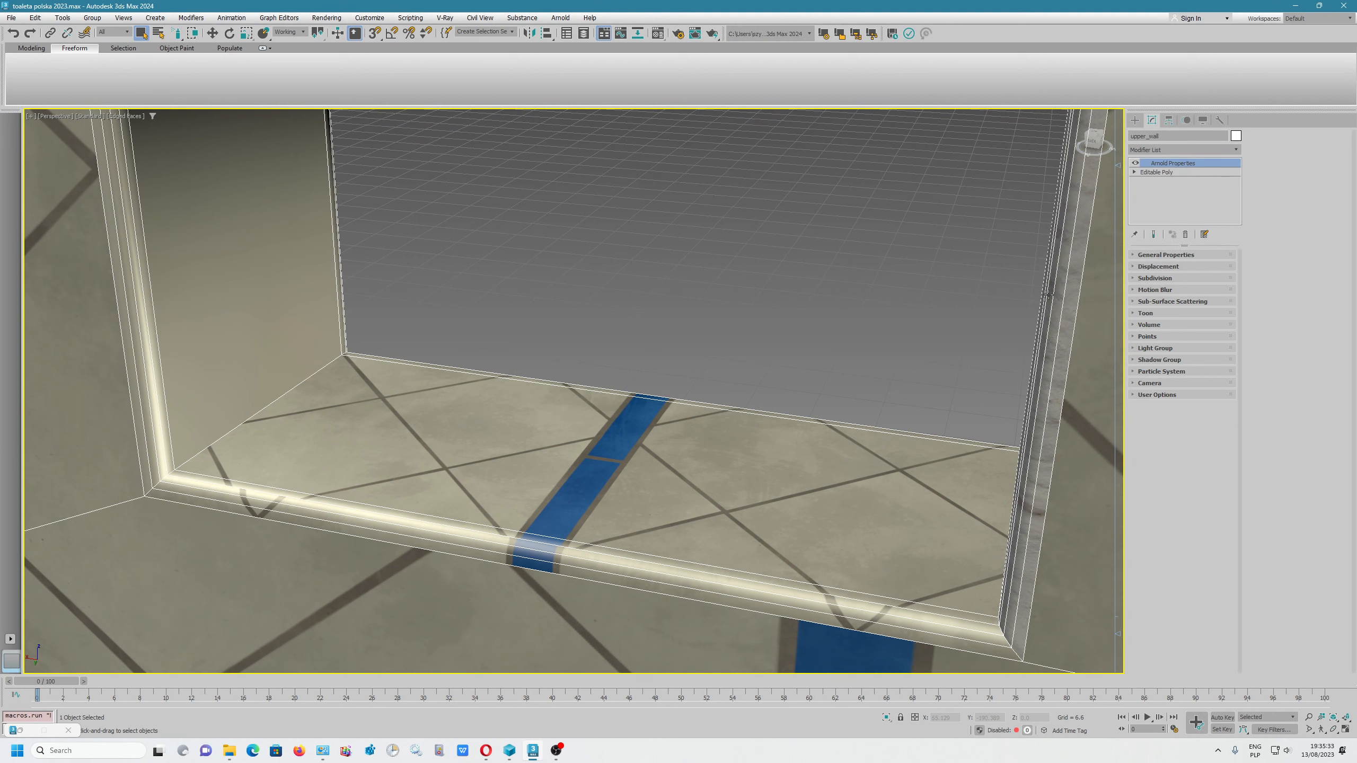
At polygon level, clear the old selection, enable Occluded culling, and select the opening's sill with all its rounded edge strips
{"action": "left_click", "coordinate": [1135, 173]}
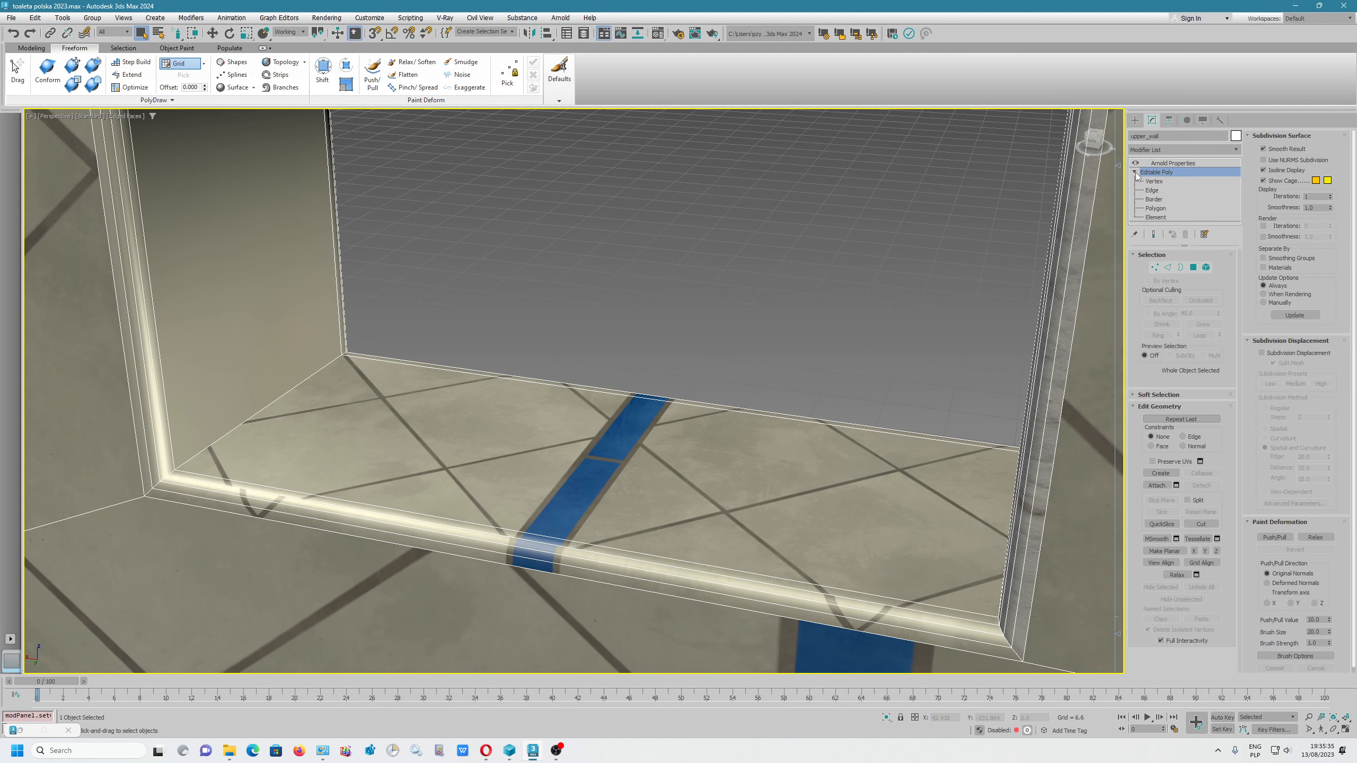
{"action": "left_click", "coordinate": [1154, 208]}
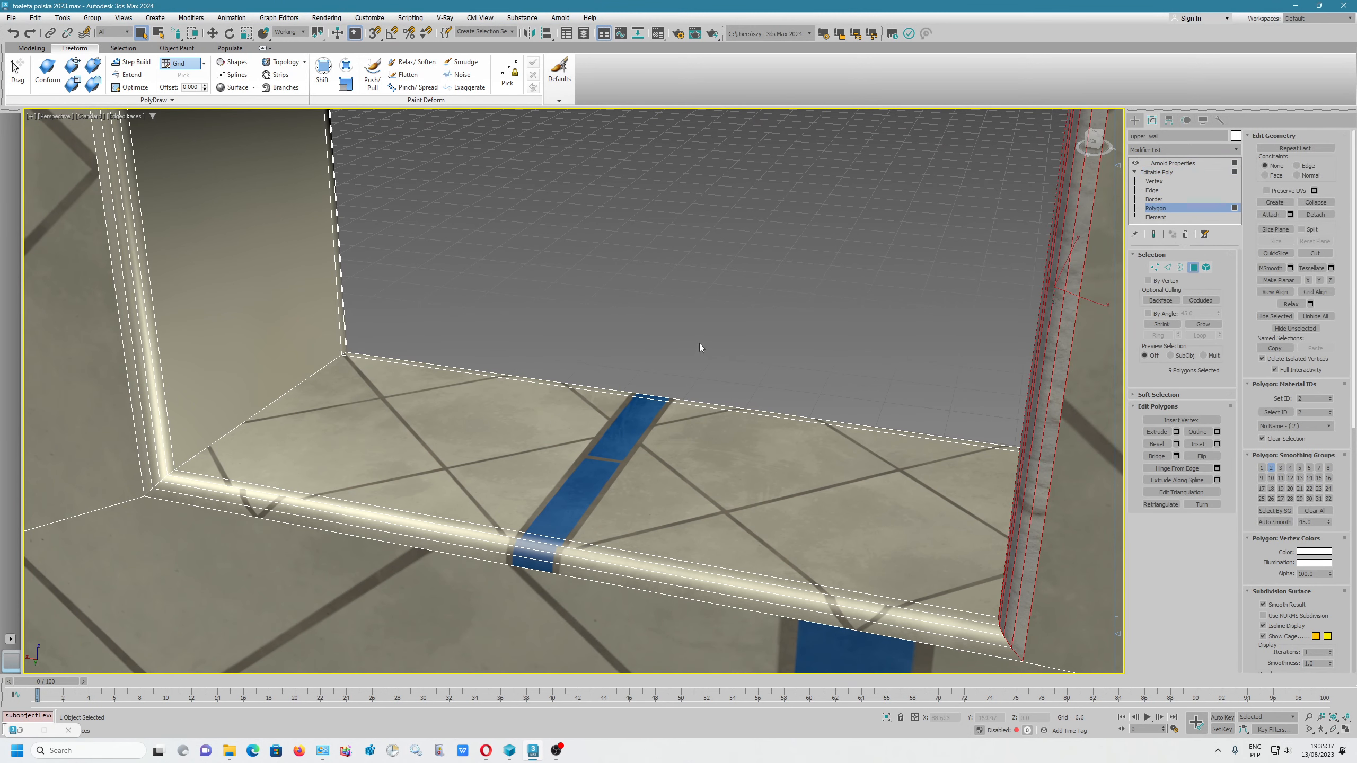
{"action": "left_click", "coordinate": [870, 386]}
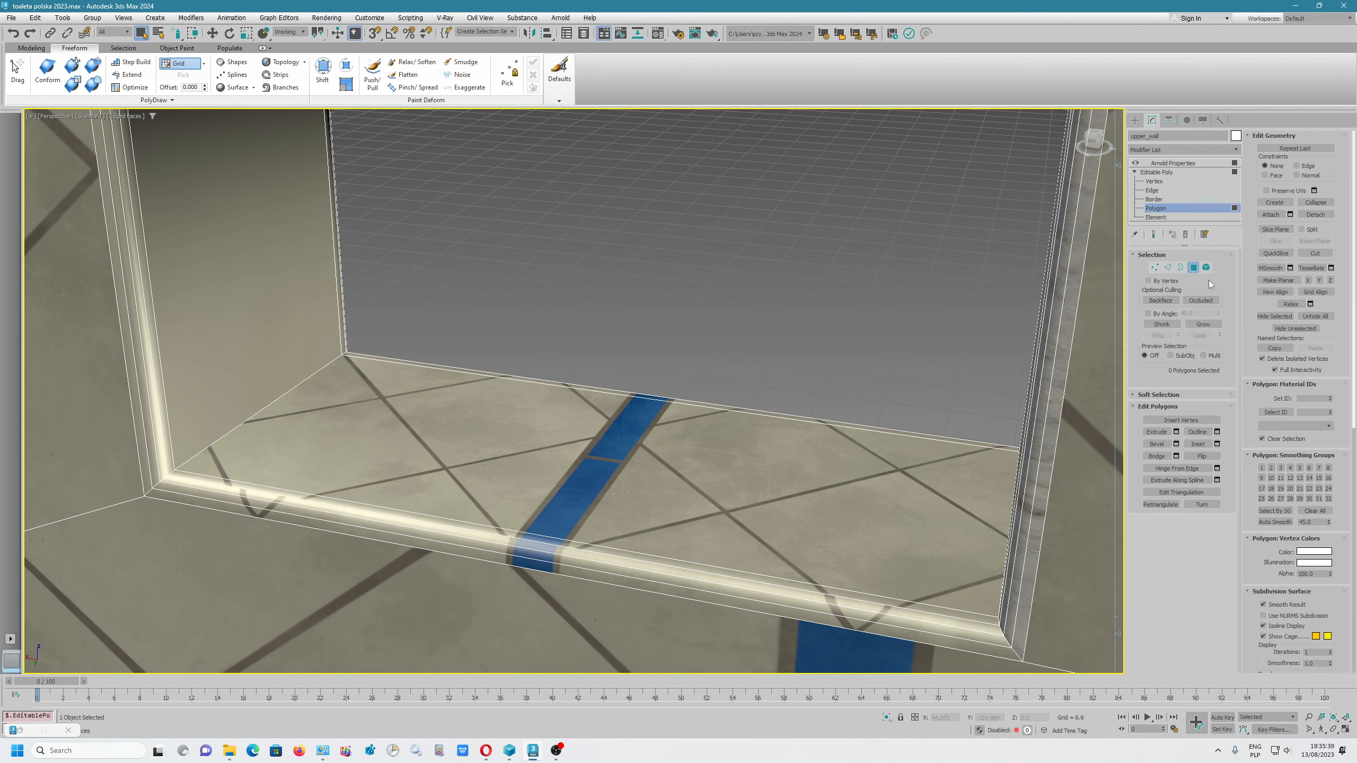
{"action": "left_click", "coordinate": [1200, 300]}
{"action": "left_click_drag", "start_coordinate": [537, 561], "coordinate": [573, 476]}
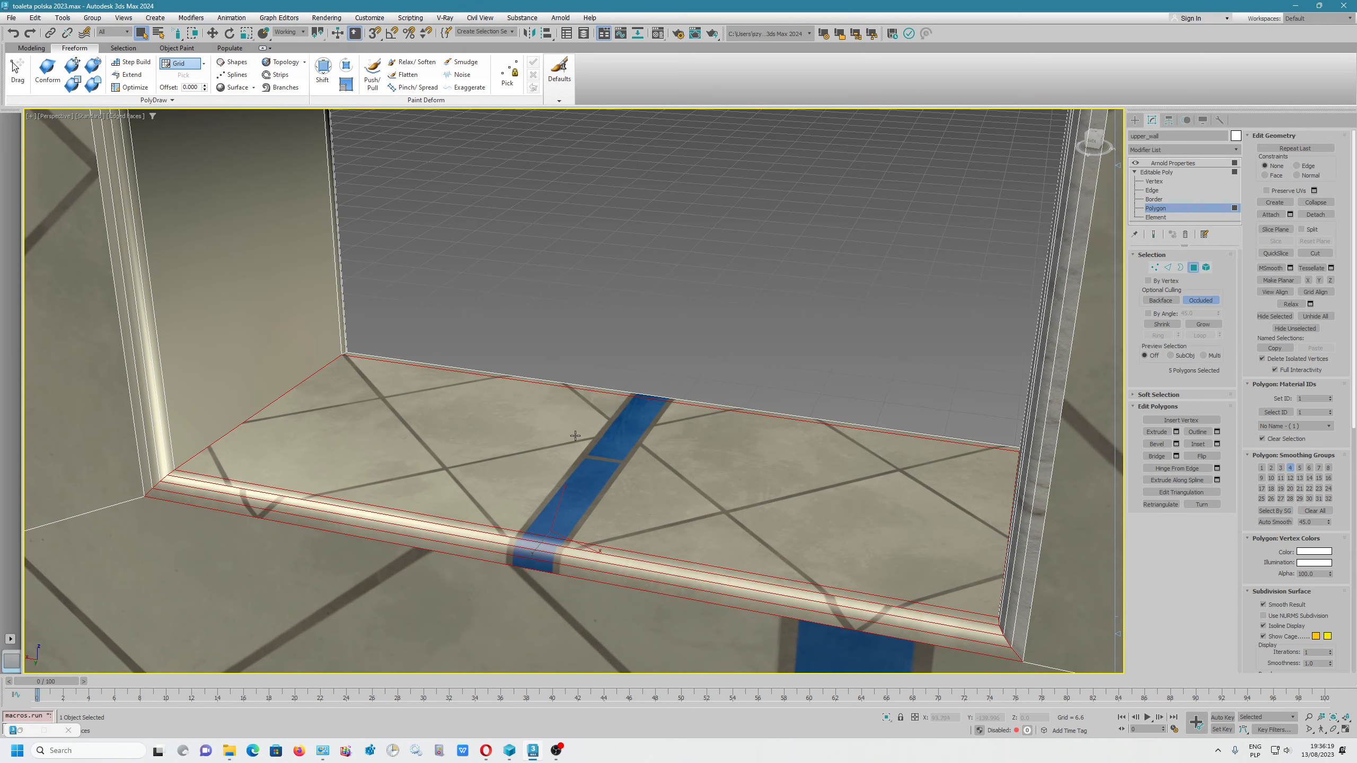
{"action": "middle_click_drag", "start_coordinate": [622, 425], "coordinate": [495, 431], "text": "alt"}
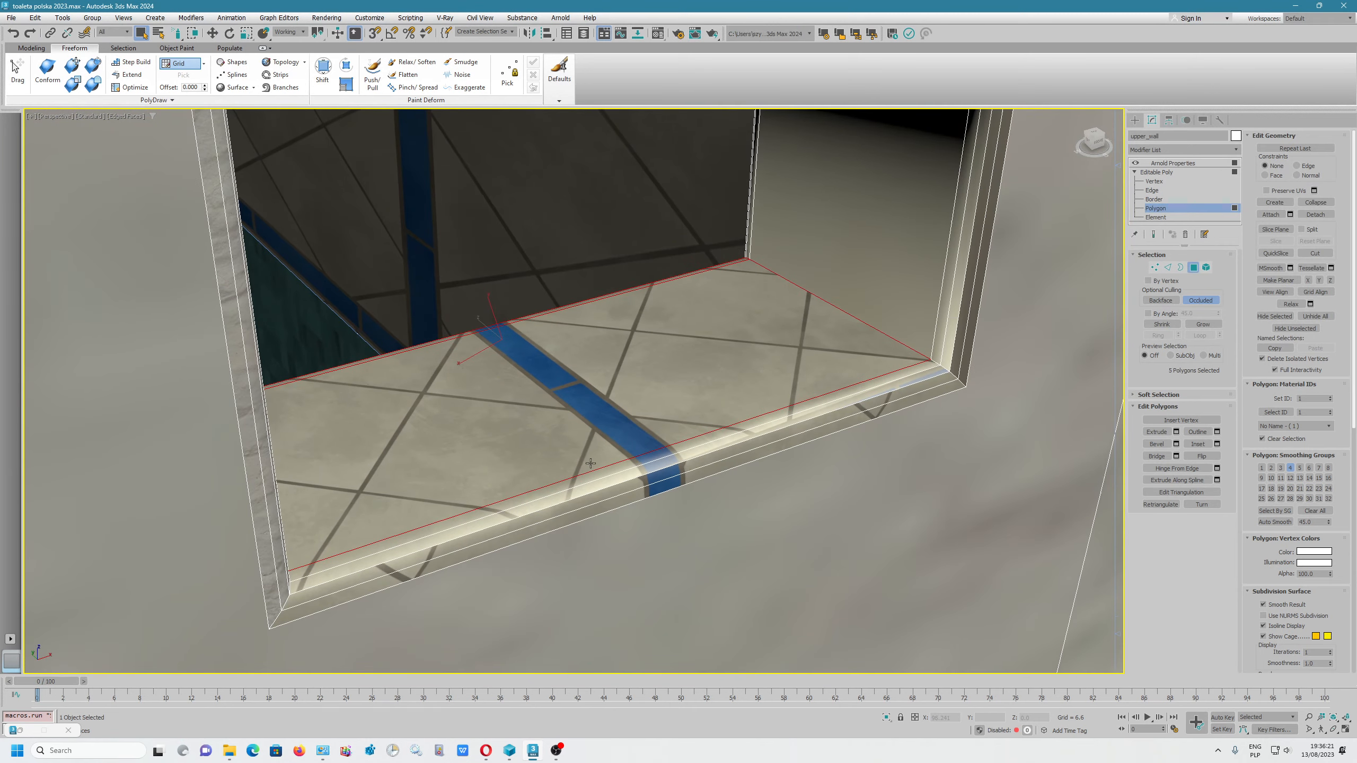
{"action": "left_click", "coordinate": [623, 459], "text": "alt"}
{"action": "left_click", "coordinate": [624, 461], "text": "ctrl"}
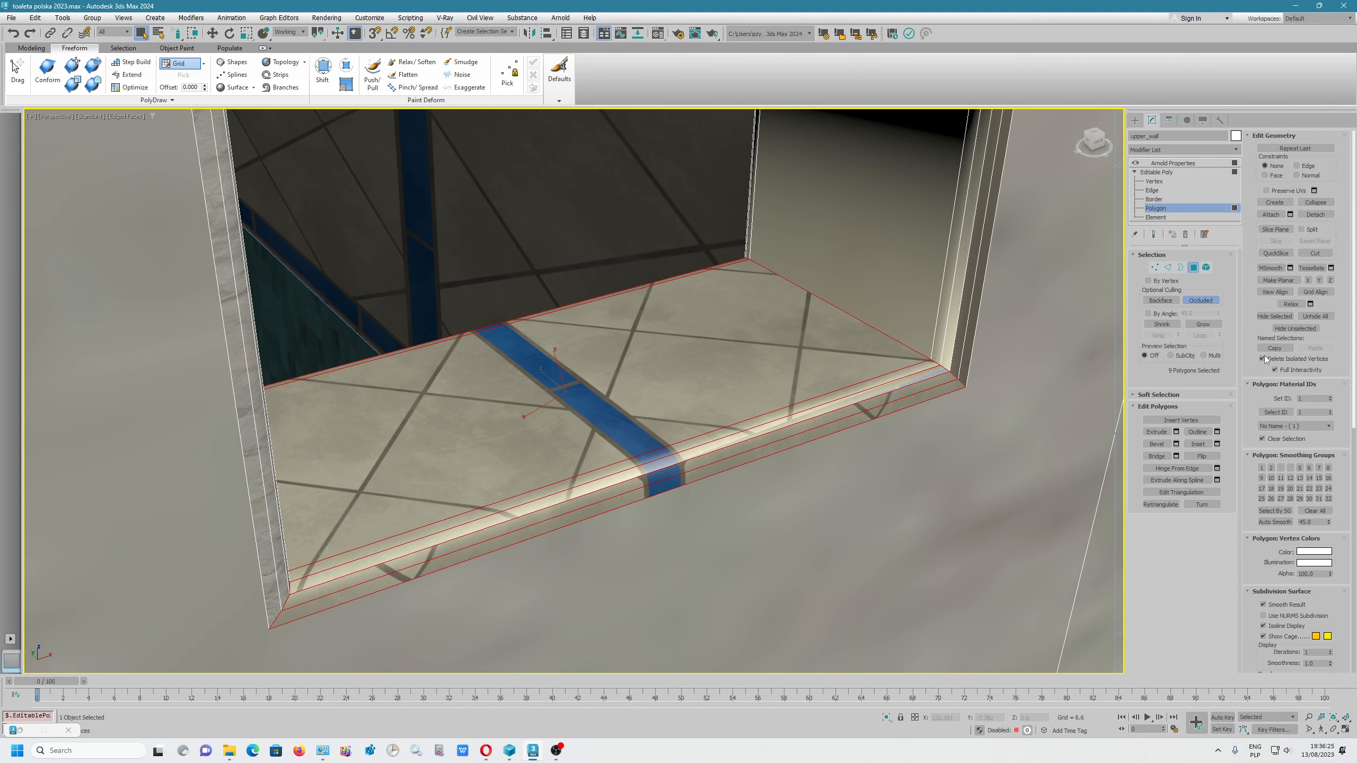
Auto-smooth the selected sill polygons with a 45.0 threshold and assign the upper_wall material to them
{"action": "left_click", "coordinate": [1272, 522]}
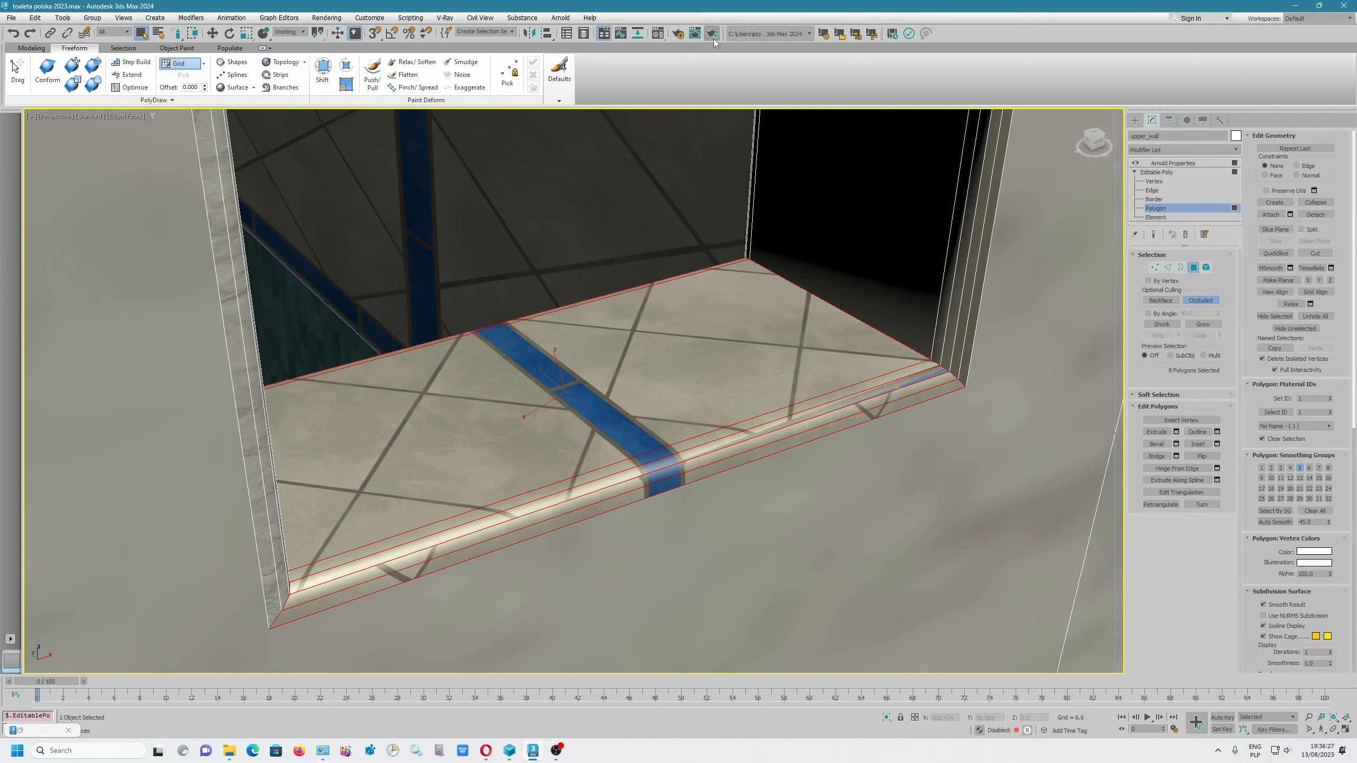
{"action": "left_click", "coordinate": [657, 33]}
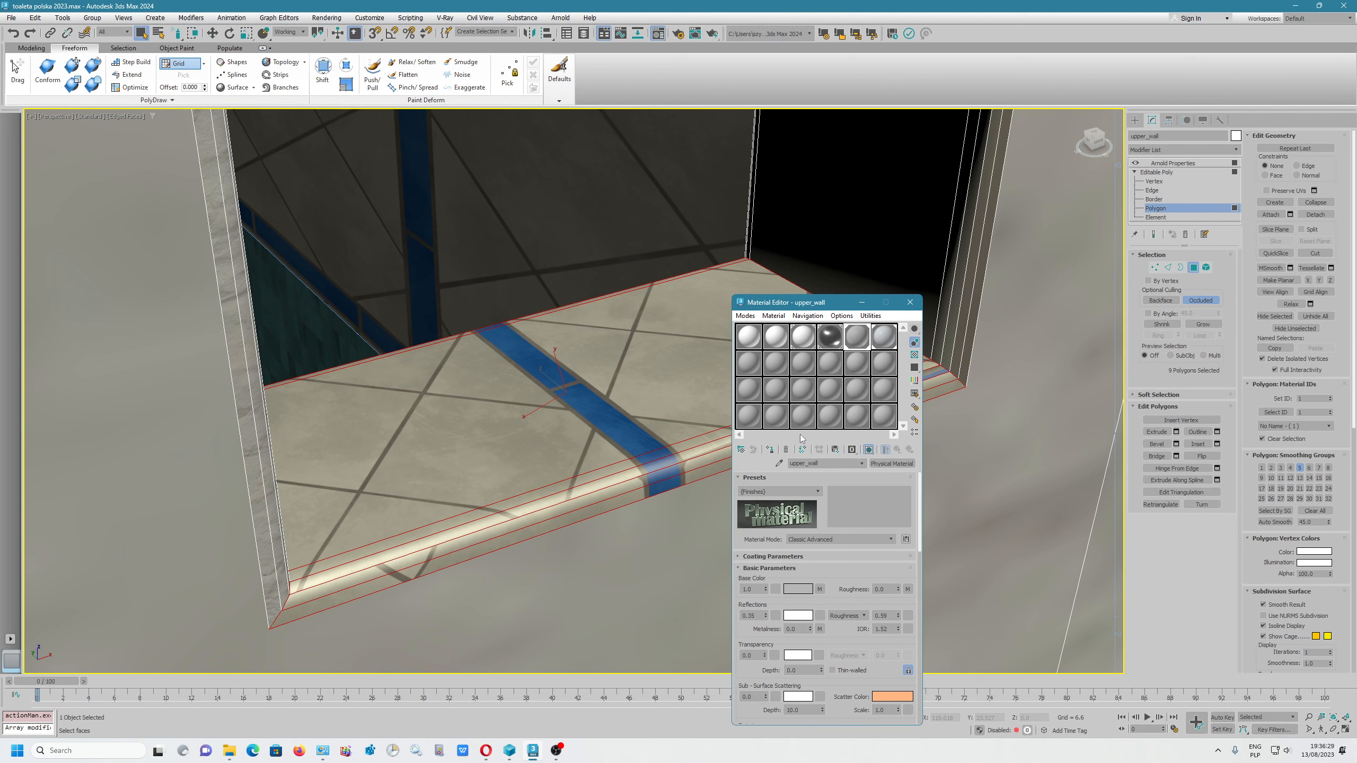
{"action": "left_click", "coordinate": [769, 450]}
{"action": "left_click", "coordinate": [862, 303]}
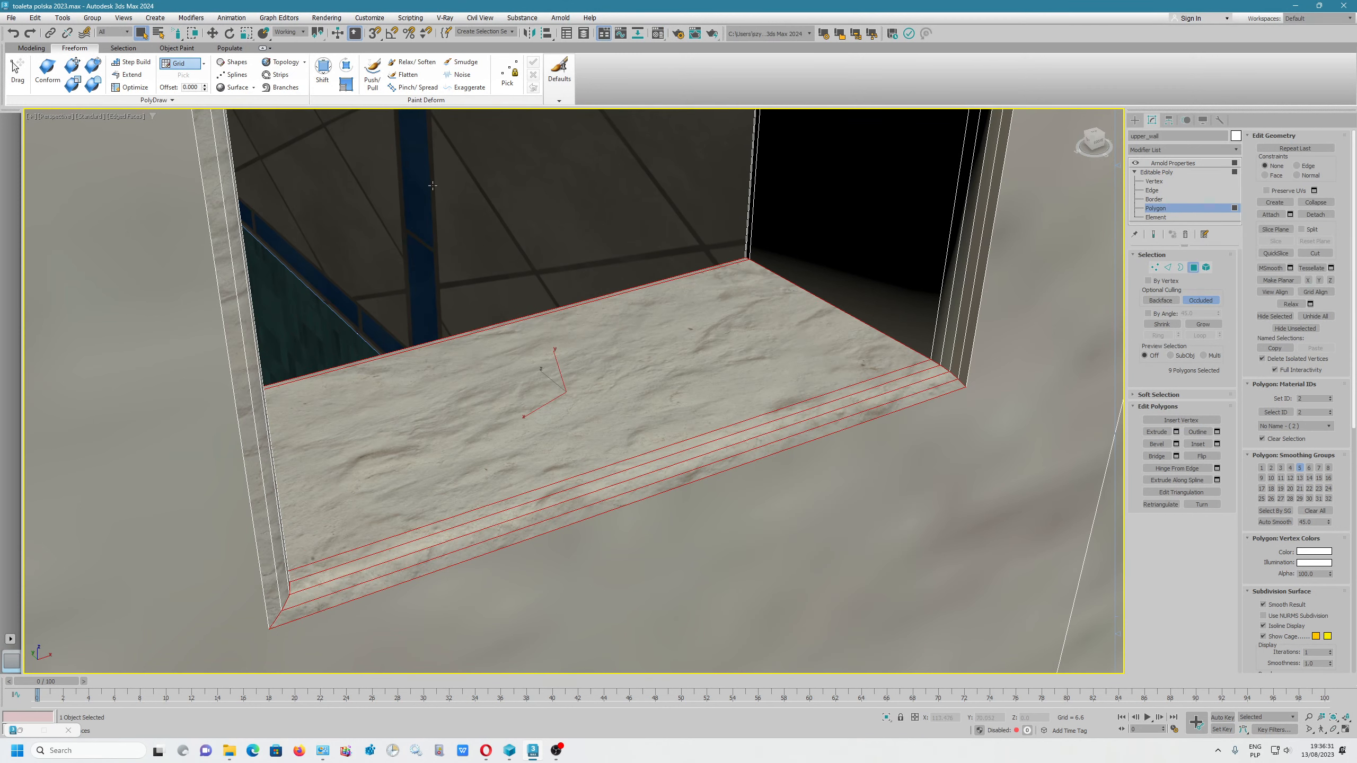
Apply an Unwrap UVW modifier to the sill polygons, turn off Map Seams, and set the seam display to Thin
{"action": "left_click", "coordinate": [191, 17]}
{"action": "mouse_move", "coordinate": [221, 131]}
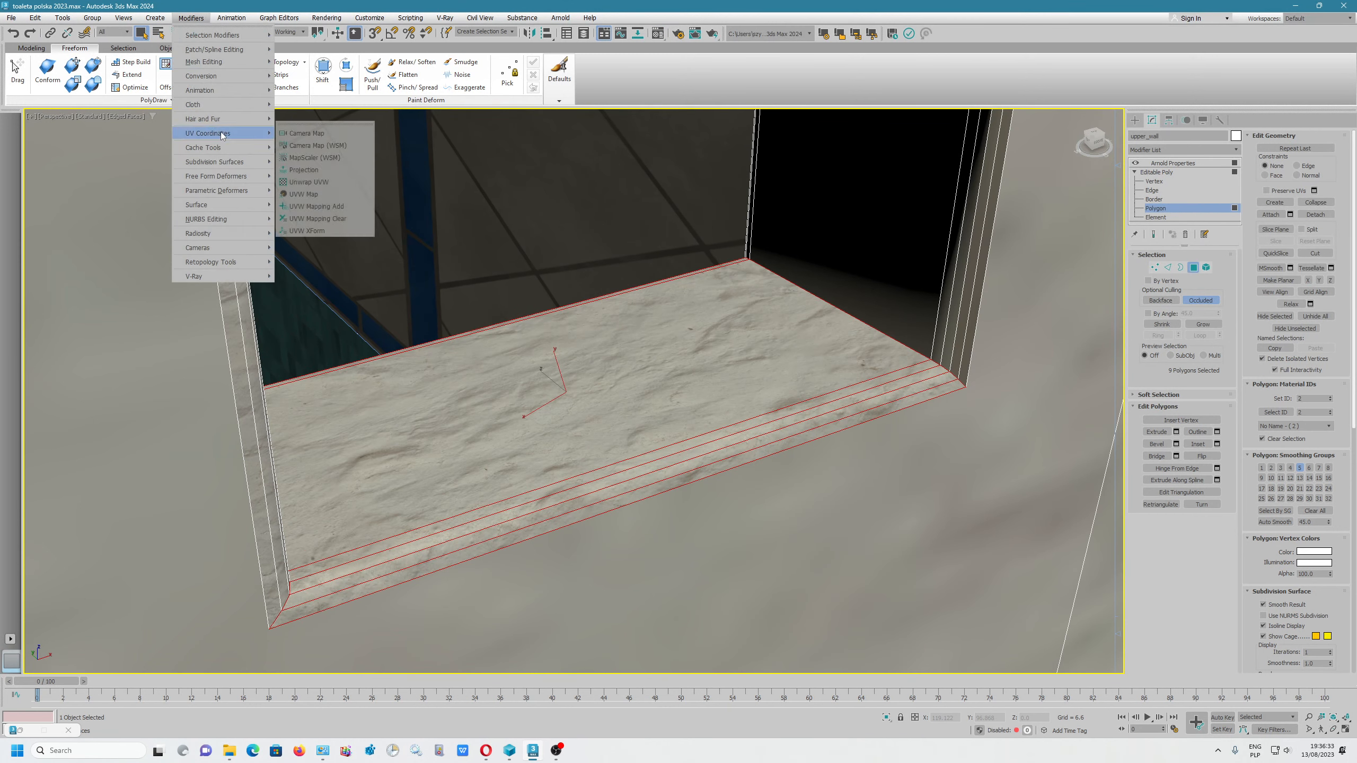
{"action": "left_click", "coordinate": [321, 183]}
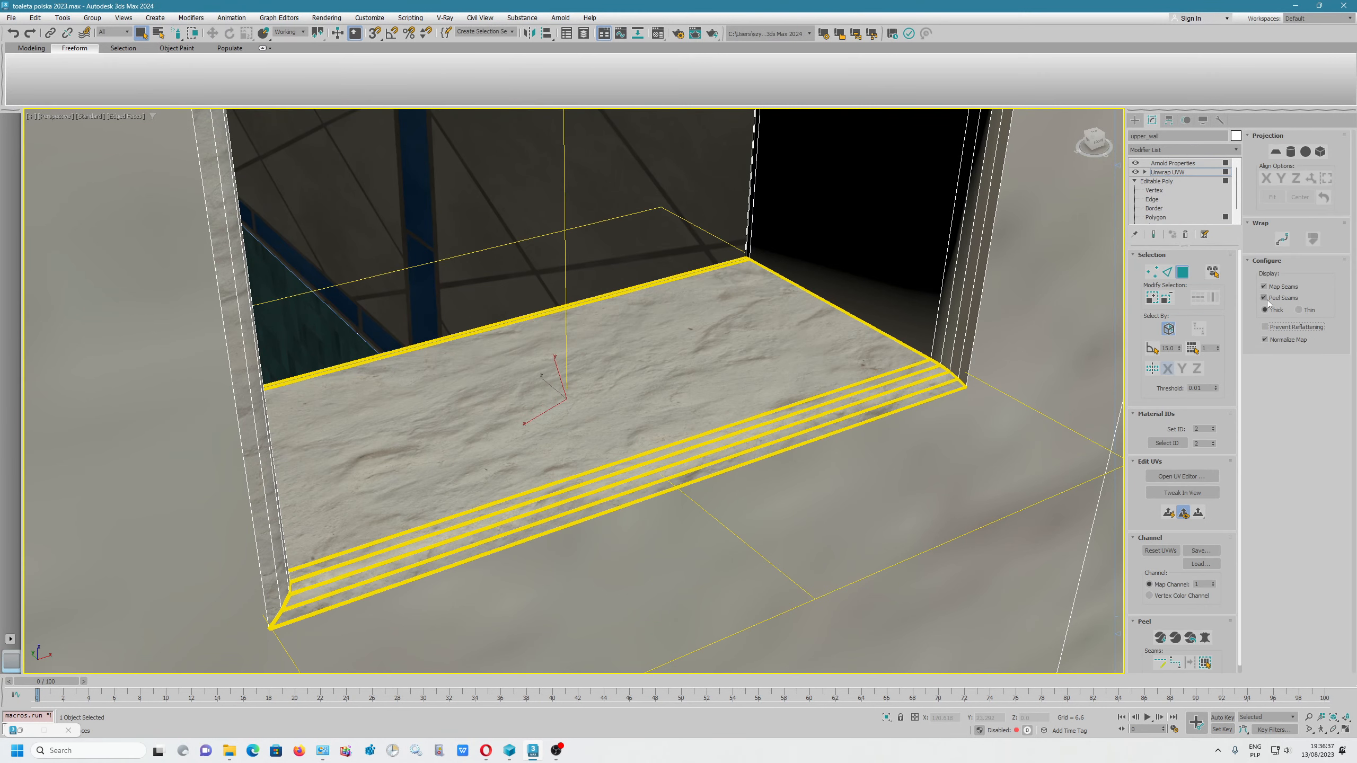
{"action": "left_click", "coordinate": [1265, 288]}
{"action": "left_click", "coordinate": [1299, 311]}
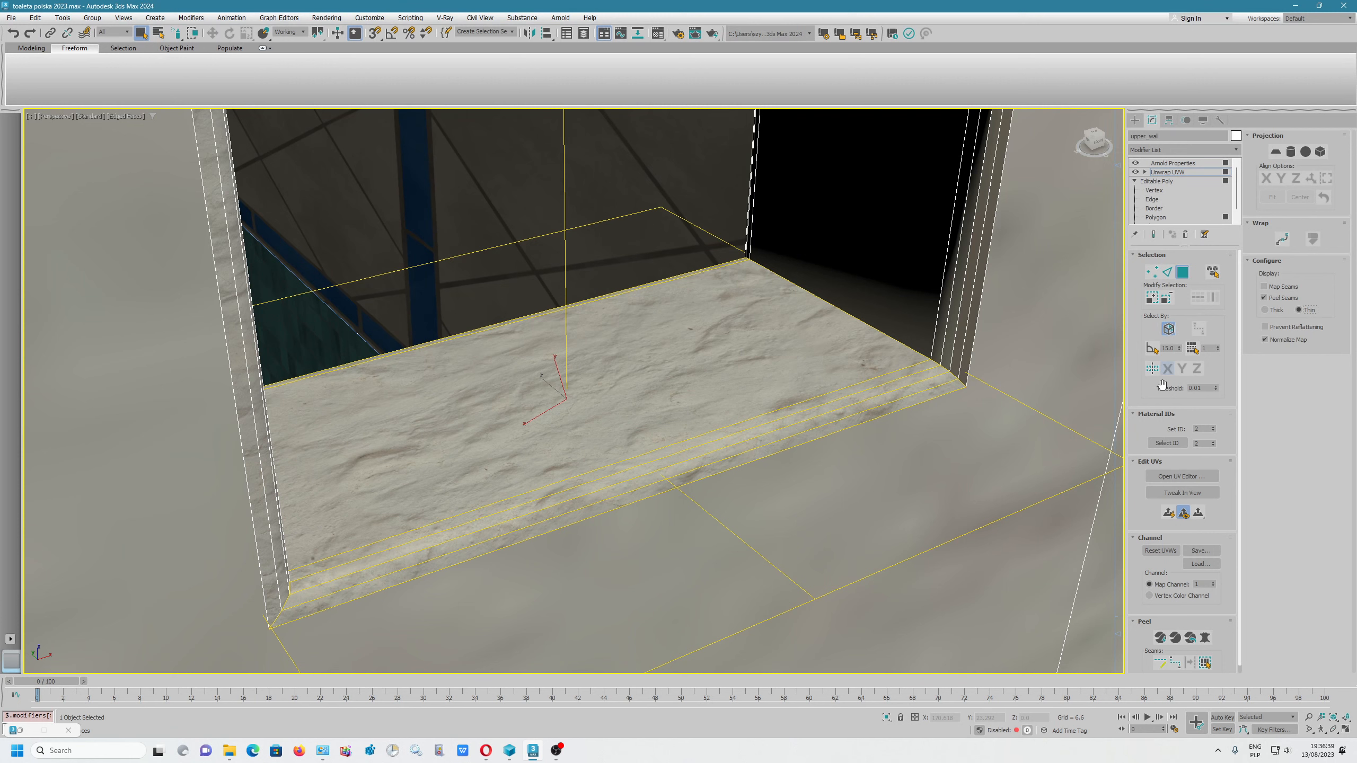
Open the UV editor and quick-peel the sill faces using the LSCM method
{"action": "left_click", "coordinate": [1183, 476]}
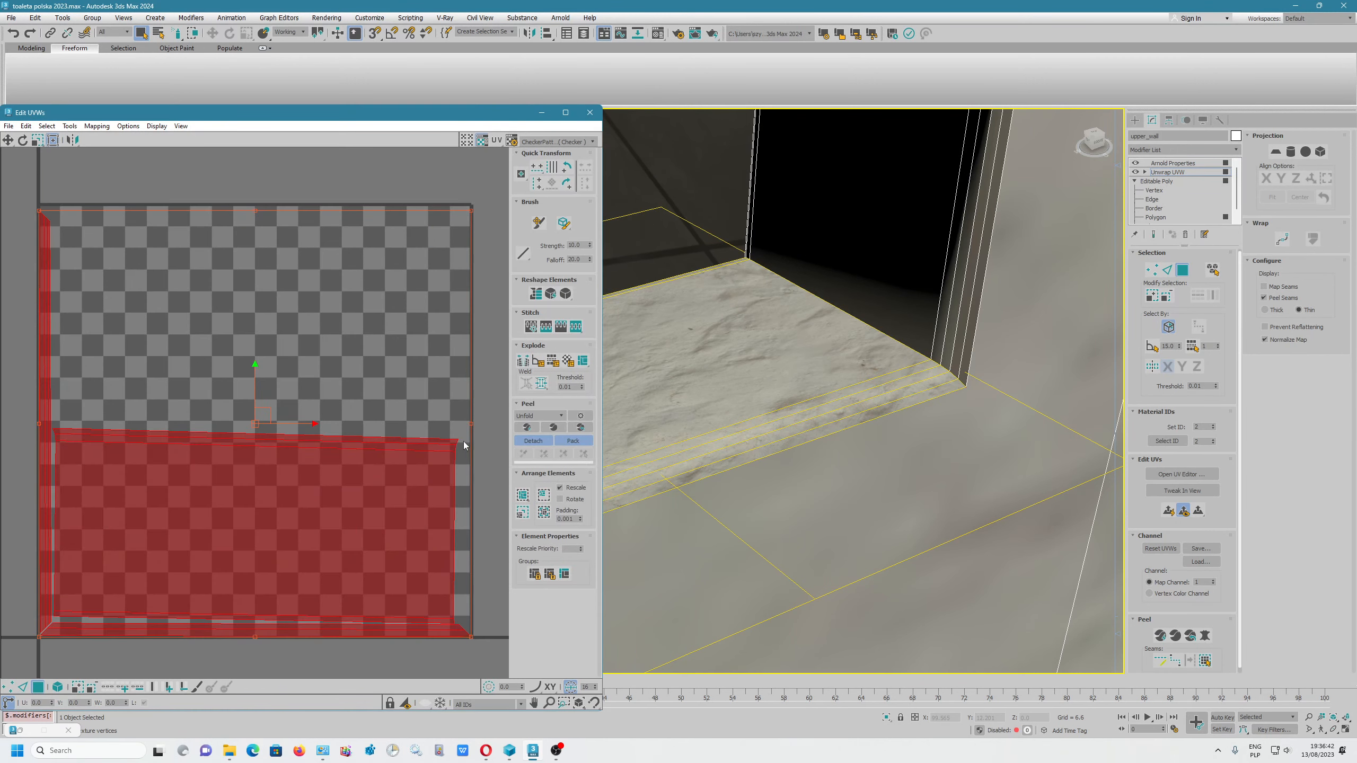
{"action": "left_click", "coordinate": [539, 416]}
{"action": "left_click", "coordinate": [528, 437]}
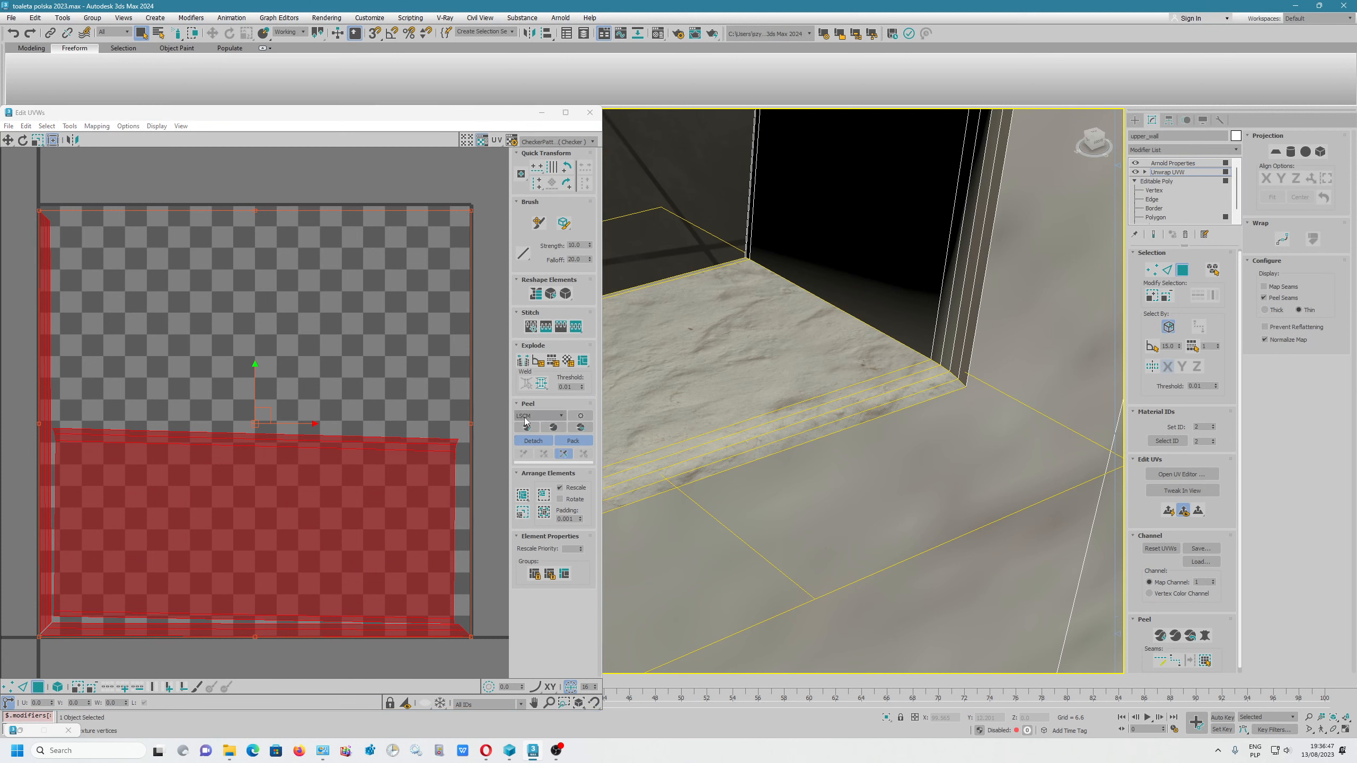
{"action": "left_click", "coordinate": [527, 426]}
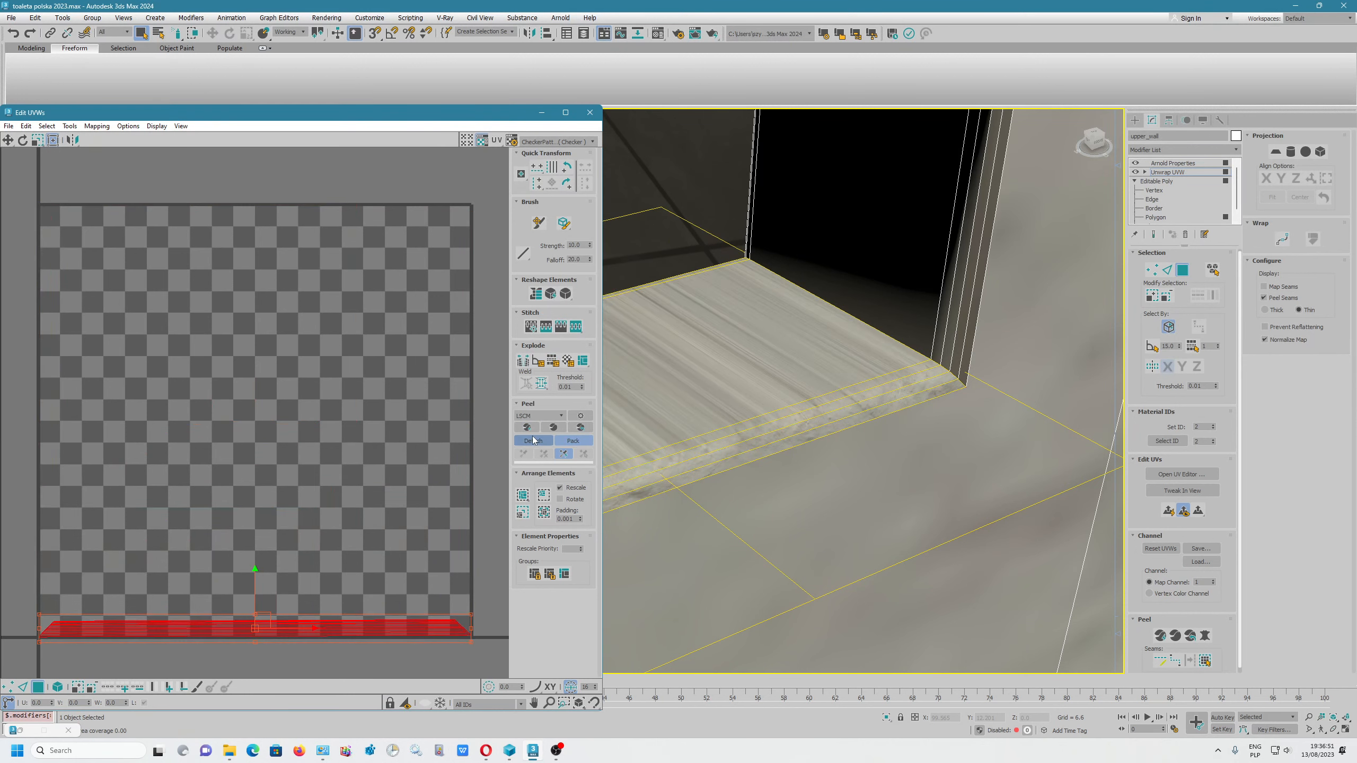
{"action": "left_click", "coordinate": [528, 428]}
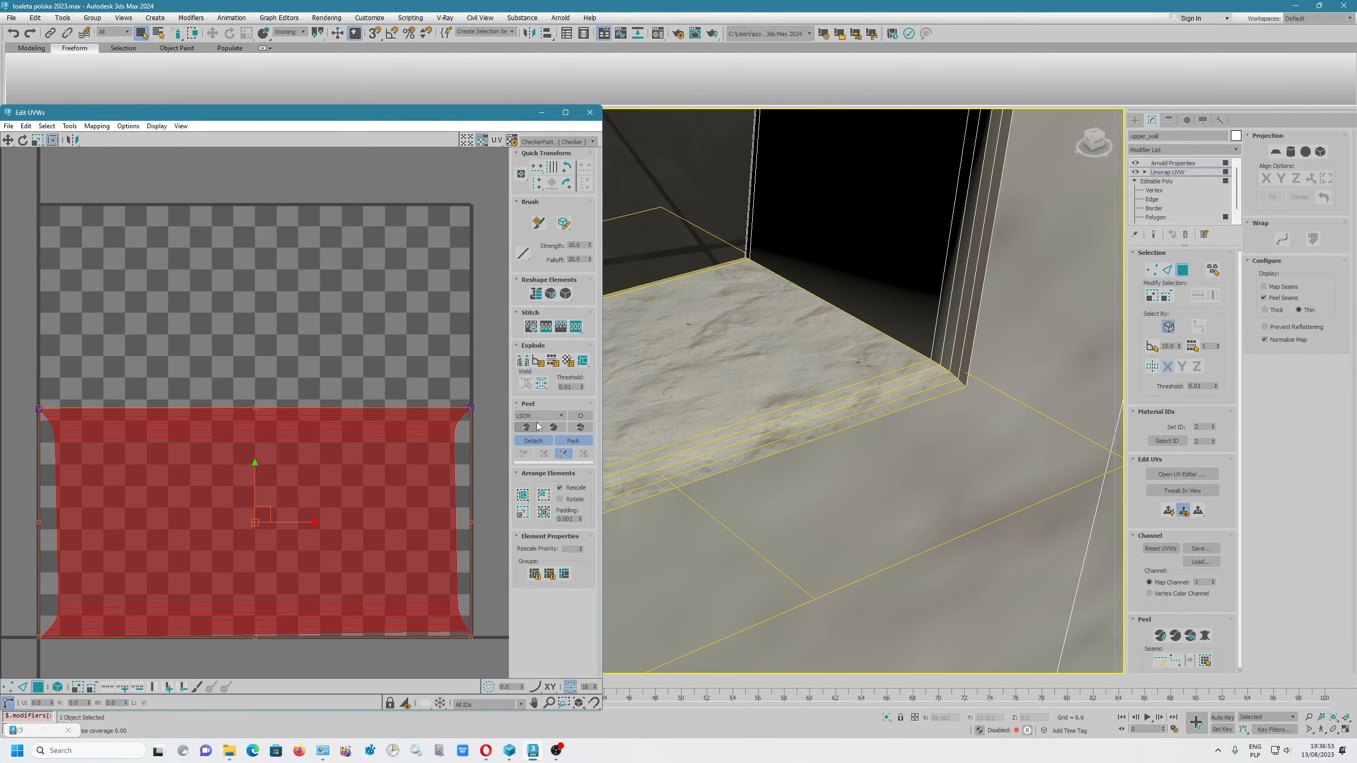
Flatten the sill faces by smoothing group, quick-peel them again with LSCM, and close the UV editor
{"action": "left_click", "coordinate": [553, 363]}
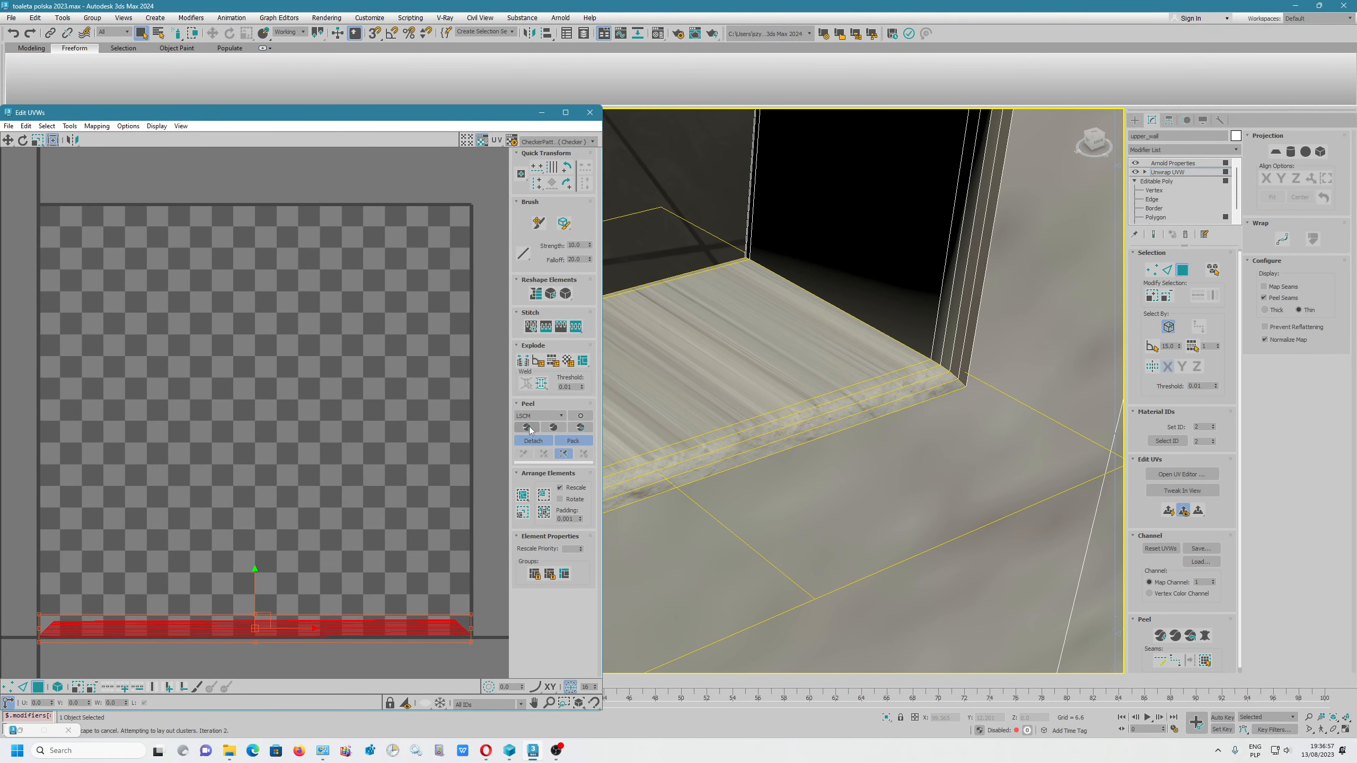
{"action": "left_click", "coordinate": [530, 428]}
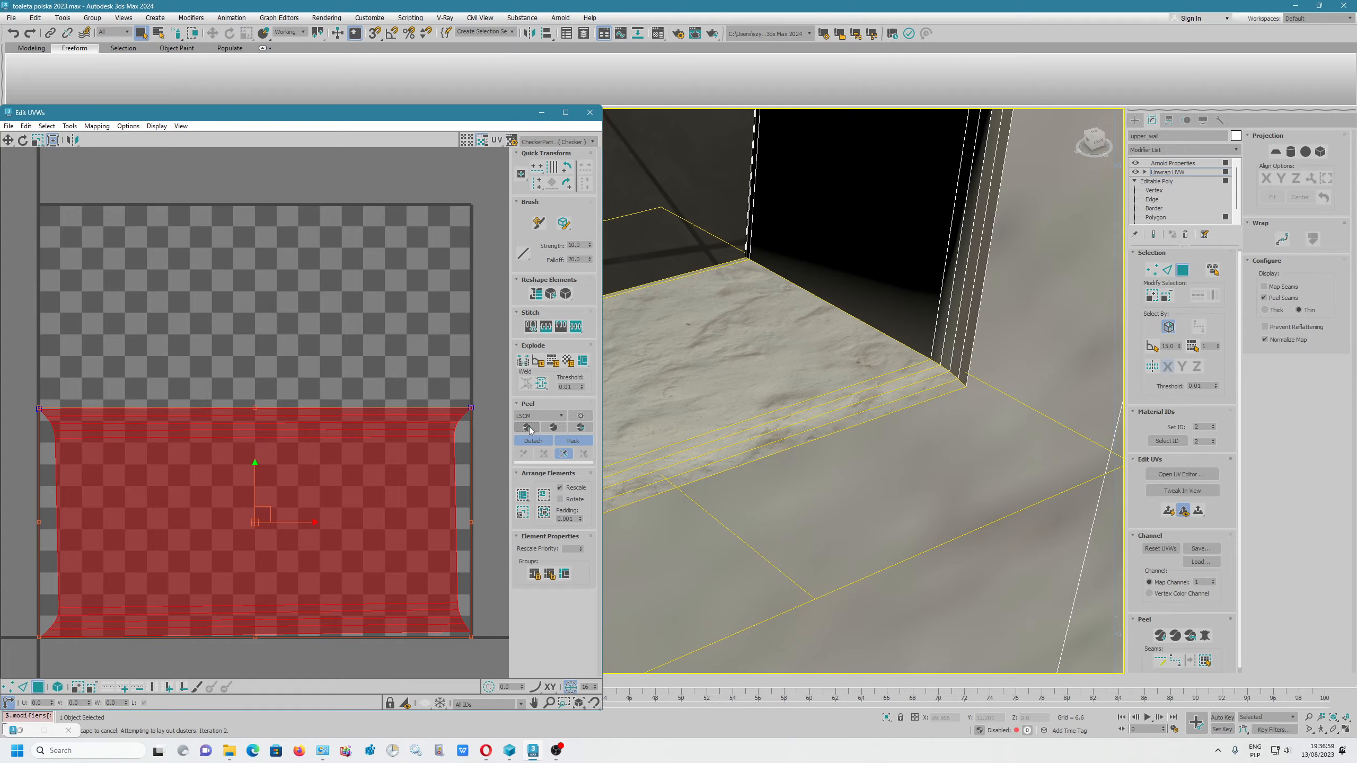
{"action": "left_click", "coordinate": [590, 112]}
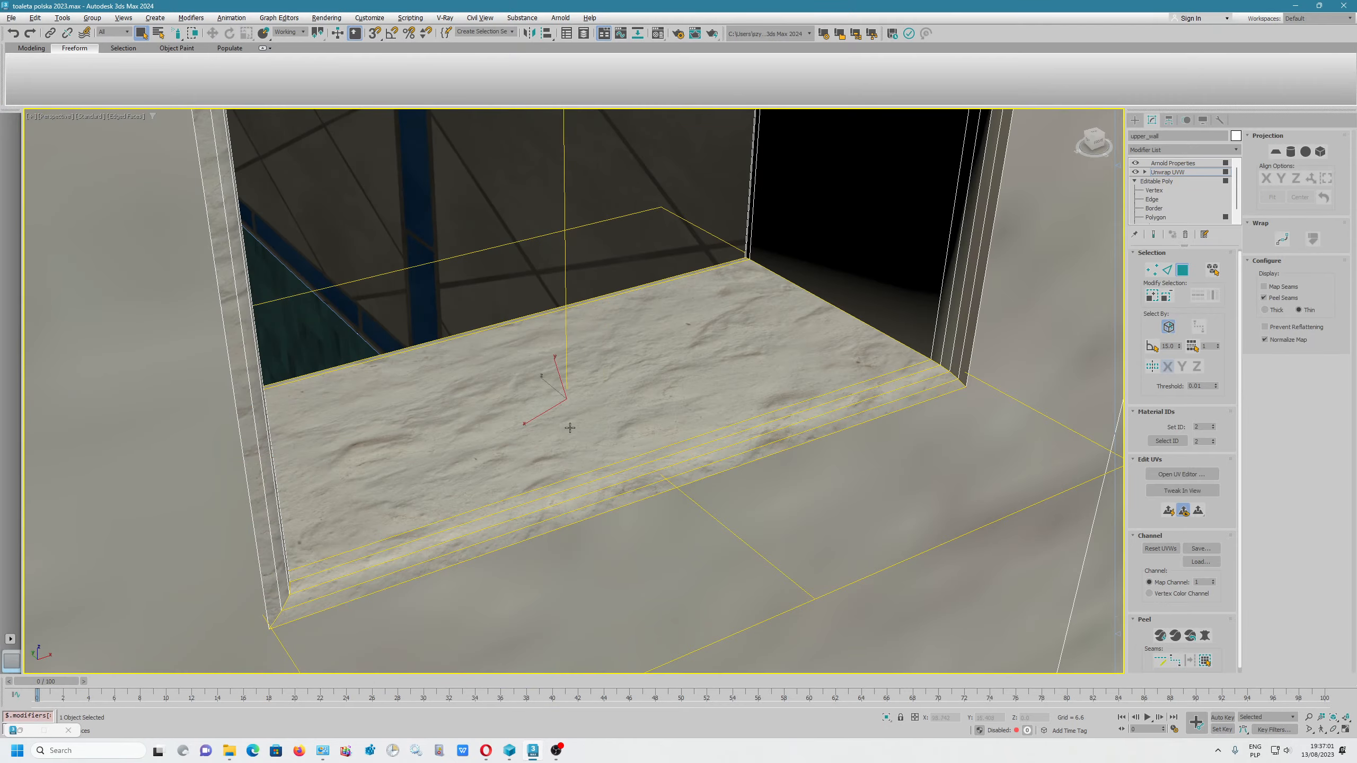
Examine the texture on the unwrapped sill and compare it with the other openings and the surrounding tiled walls
{"action": "mouse_move", "coordinate": [570, 428]}
{"action": "middle_mouse_down", "text": "alt"}
{"action": "mouse_move", "coordinate": [706, 440]}
{"action": "mouse_move", "coordinate": [621, 491]}
{"action": "middle_mouse_up", "text": "alt"}
{"action": "scroll", "coordinate": [621, 491], "scroll_direction": "down", "scroll_amount": 5}
{"action": "middle_click_drag", "start_coordinate": [545, 473], "coordinate": [460, 447], "text": "alt"}
{"action": "mouse_move", "coordinate": [460, 447]}
{"action": "middle_mouse_down"}
{"action": "mouse_move", "coordinate": [555, 452]}
{"action": "mouse_move", "coordinate": [641, 382]}
{"action": "middle_mouse_up"}
{"action": "scroll", "coordinate": [556, 452], "scroll_direction": "up", "scroll_amount": 5}
{"action": "scroll", "coordinate": [604, 460], "scroll_direction": "up", "scroll_amount": 5}
{"action": "mouse_move", "coordinate": [591, 452]}
{"action": "middle_mouse_down", "text": "alt"}
{"action": "mouse_move", "coordinate": [604, 460]}
{"action": "mouse_move", "coordinate": [558, 486]}
{"action": "mouse_move", "coordinate": [571, 475]}
{"action": "middle_mouse_up", "text": "alt"}
{"action": "scroll", "coordinate": [554, 488], "scroll_direction": "down", "scroll_amount": 4}
{"action": "scroll", "coordinate": [491, 506], "scroll_direction": "up", "scroll_amount": 4}
{"action": "mouse_move", "coordinate": [448, 503]}
{"action": "middle_mouse_down", "text": "alt"}
{"action": "mouse_move", "coordinate": [518, 503]}
{"action": "mouse_move", "coordinate": [512, 491]}
{"action": "middle_mouse_up", "text": "alt"}
{"action": "scroll", "coordinate": [576, 386], "scroll_direction": "down", "scroll_amount": 4}
{"action": "mouse_move", "coordinate": [621, 379]}
{"action": "middle_mouse_down", "text": "alt"}
{"action": "mouse_move", "coordinate": [548, 375]}
{"action": "mouse_move", "coordinate": [521, 406]}
{"action": "middle_mouse_up", "text": "alt"}
{"action": "middle_click_drag", "start_coordinate": [521, 406], "coordinate": [679, 582]}
{"action": "mouse_move", "coordinate": [688, 598]}
{"action": "middle_mouse_down", "text": "alt"}
{"action": "mouse_move", "coordinate": [688, 574]}
{"action": "mouse_move", "coordinate": [699, 600]}
{"action": "middle_mouse_up", "text": "alt"}
{"action": "scroll", "coordinate": [698, 600], "scroll_direction": "down", "scroll_amount": 3}
{"action": "scroll", "coordinate": [730, 482], "scroll_direction": "up", "scroll_amount": 2}
{"action": "middle_click_drag", "start_coordinate": [730, 482], "coordinate": [697, 536]}
{"action": "scroll", "coordinate": [709, 517], "scroll_direction": "down", "scroll_amount": 3}
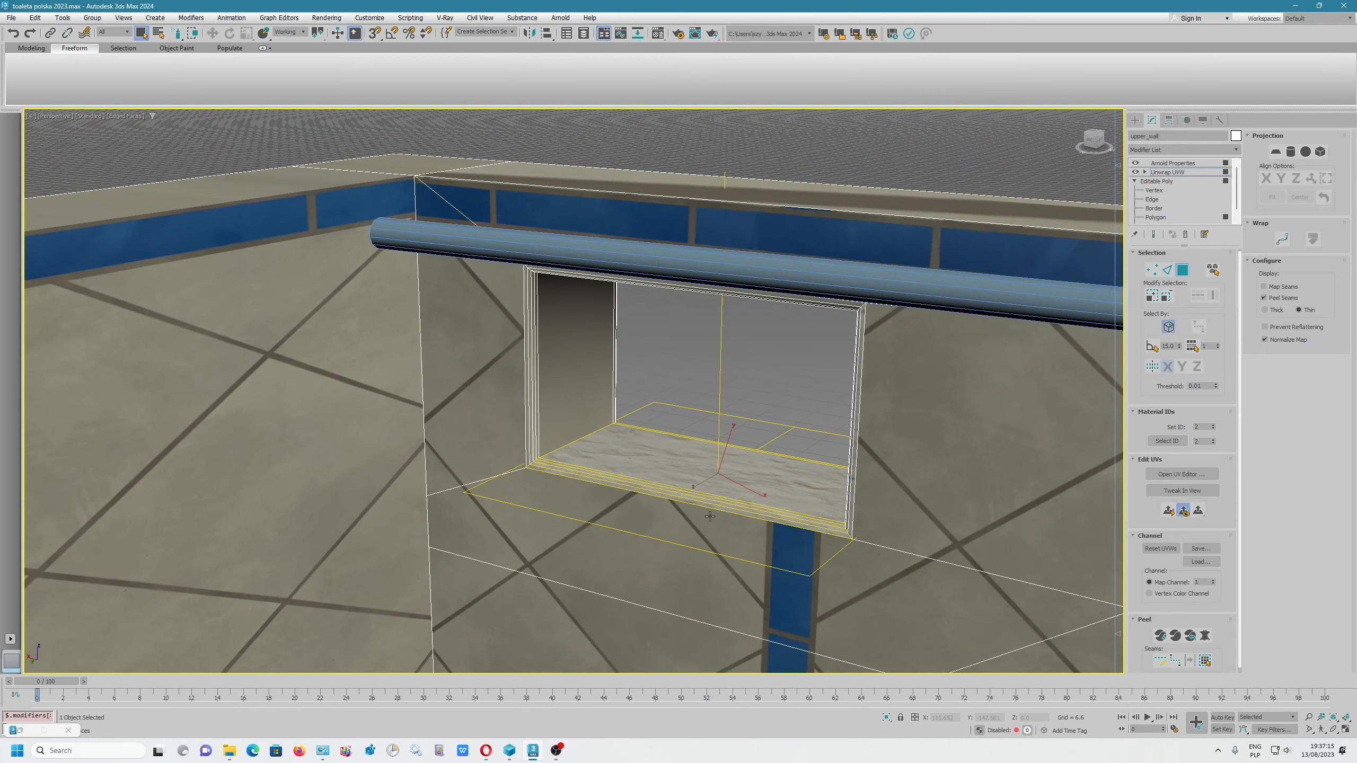
{"action": "scroll", "coordinate": [708, 546], "scroll_direction": "down", "scroll_amount": 5}
{"action": "middle_click_drag", "start_coordinate": [830, 519], "coordinate": [846, 562], "text": "alt"}
{"action": "mouse_move", "coordinate": [845, 561]}
{"action": "middle_mouse_down"}
{"action": "mouse_move", "coordinate": [552, 313]}
{"action": "mouse_move", "coordinate": [551, 345]}
{"action": "middle_mouse_up"}
{"action": "mouse_move", "coordinate": [579, 367]}
{"action": "middle_mouse_down", "text": "alt"}
{"action": "mouse_move", "coordinate": [607, 372]}
{"action": "mouse_move", "coordinate": [800, 300]}
{"action": "mouse_move", "coordinate": [385, 498]}
{"action": "middle_mouse_up", "text": "alt"}
{"action": "middle_click_drag", "start_coordinate": [470, 465], "coordinate": [482, 491]}
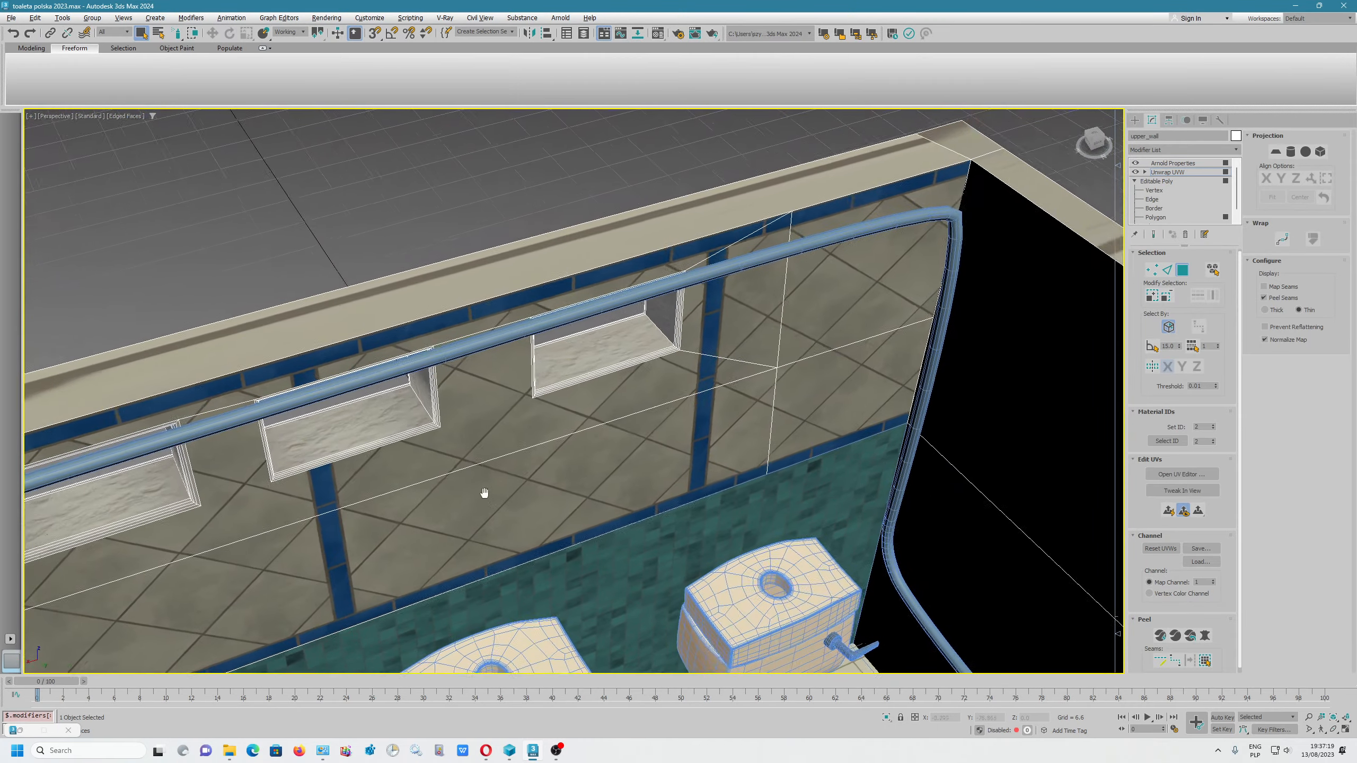
Open the UV editor, check the unfold method in the peel settings, and close the editor without changing the sill's UVs
{"action": "middle_click_drag", "start_coordinate": [608, 402], "coordinate": [618, 385], "text": "alt"}
{"action": "left_click", "coordinate": [1182, 474]}
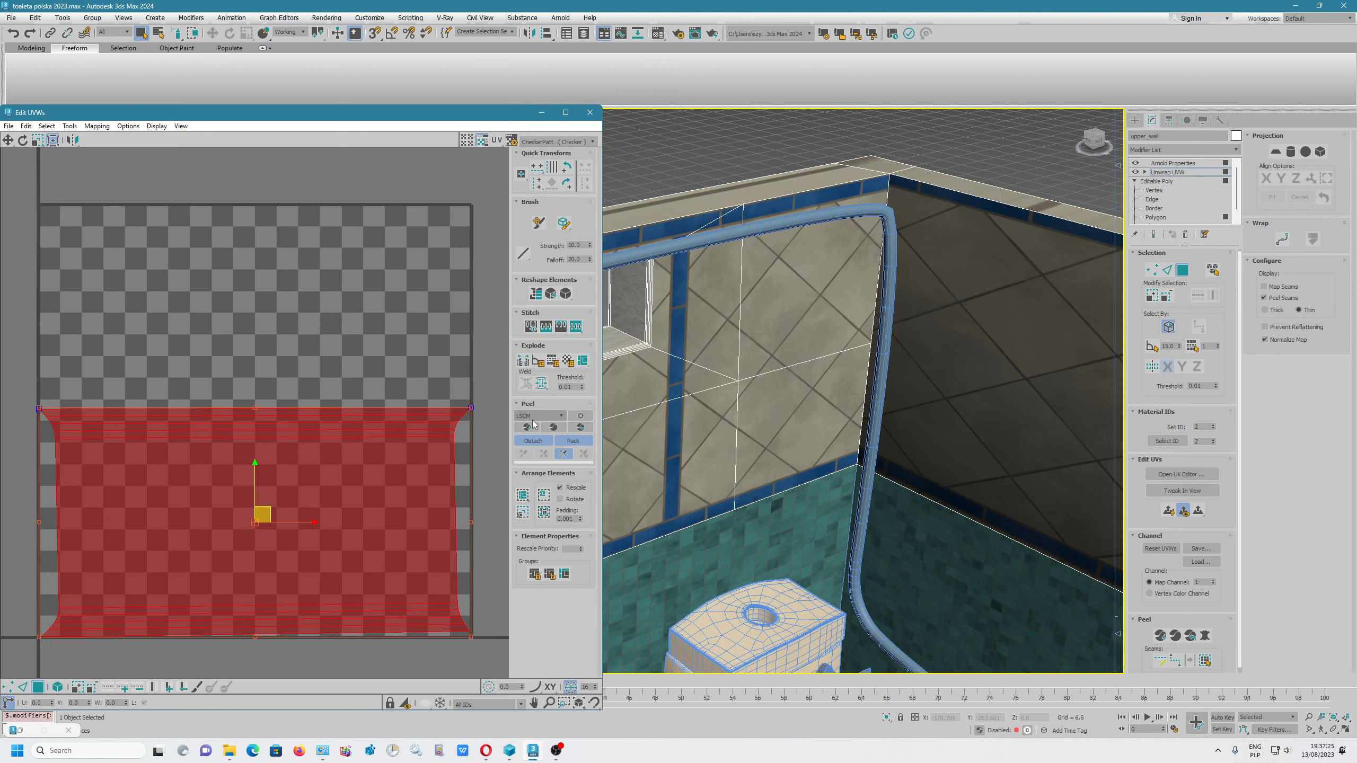
{"action": "left_click", "coordinate": [581, 417]}
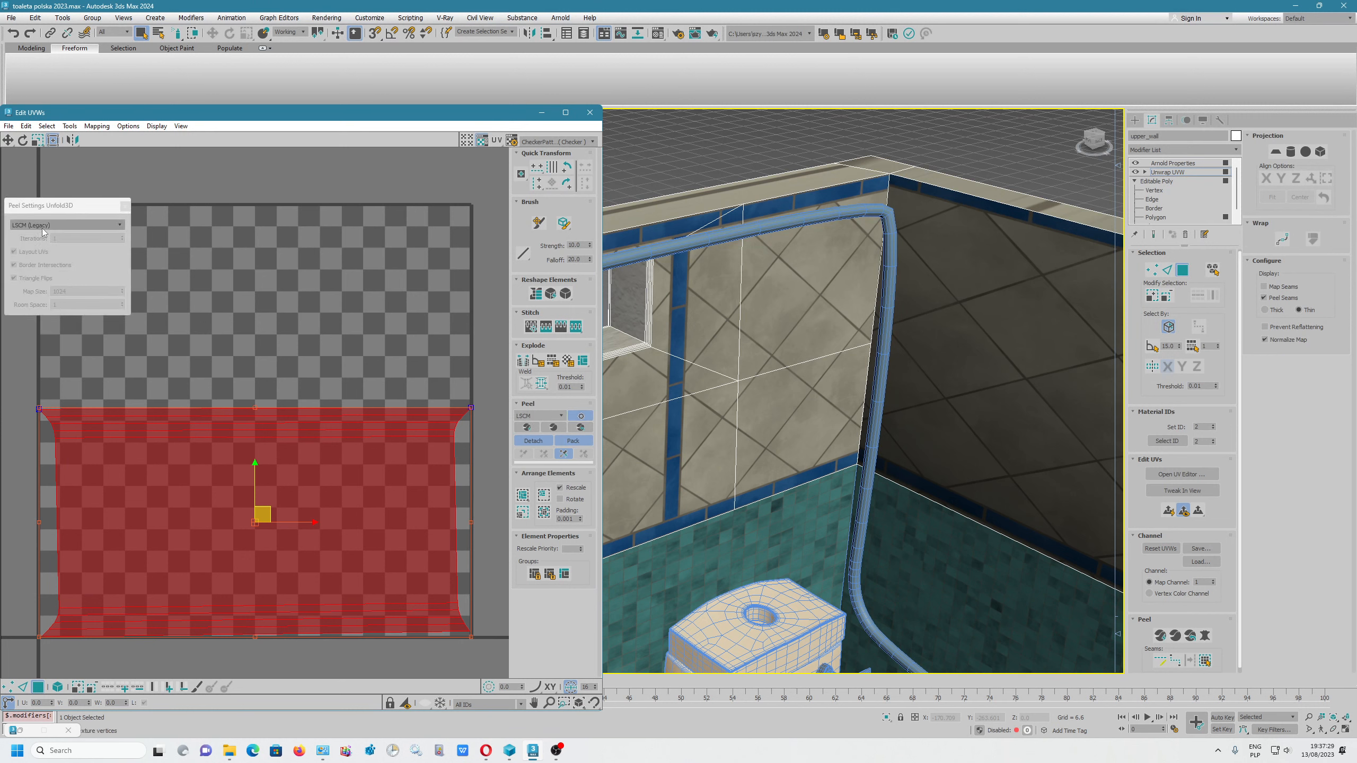
{"action": "left_click", "coordinate": [42, 229]}
{"action": "left_click", "coordinate": [42, 229]}
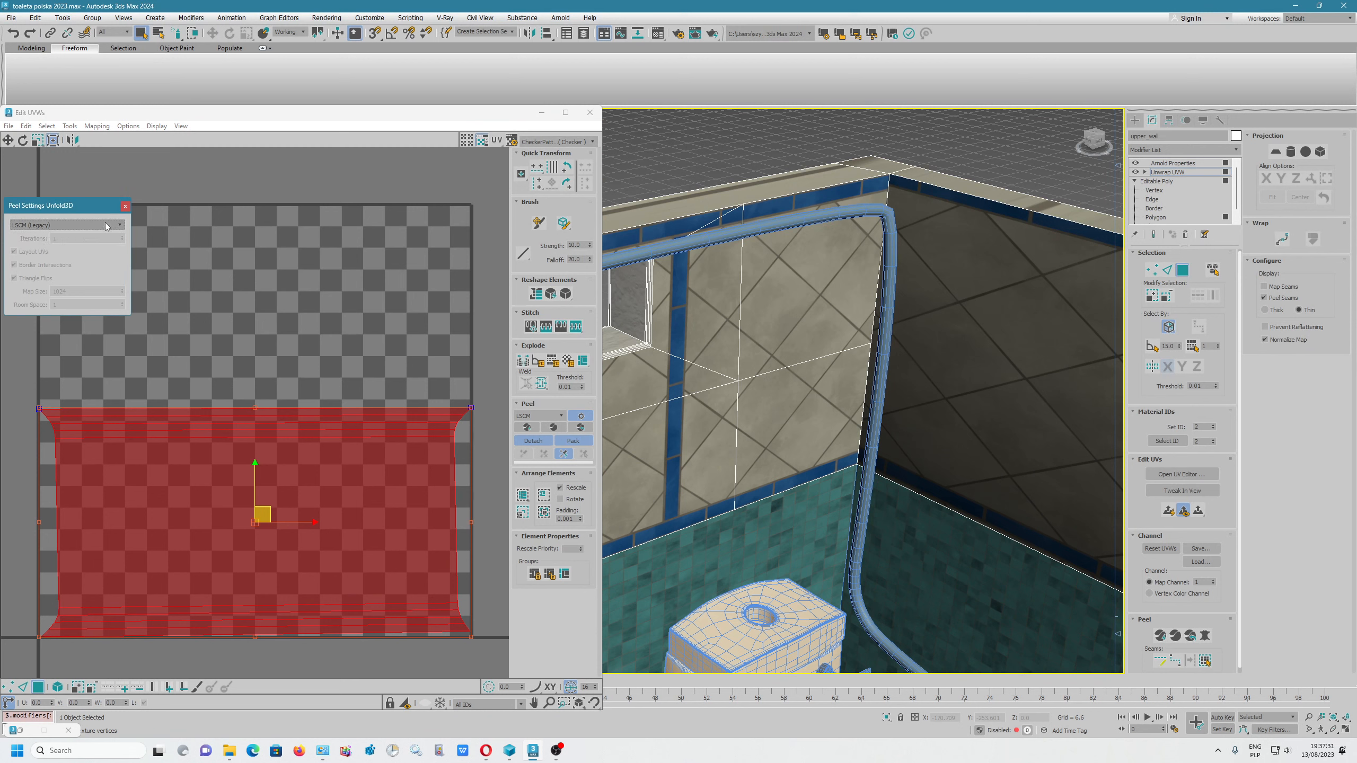
{"action": "left_click", "coordinate": [125, 205]}
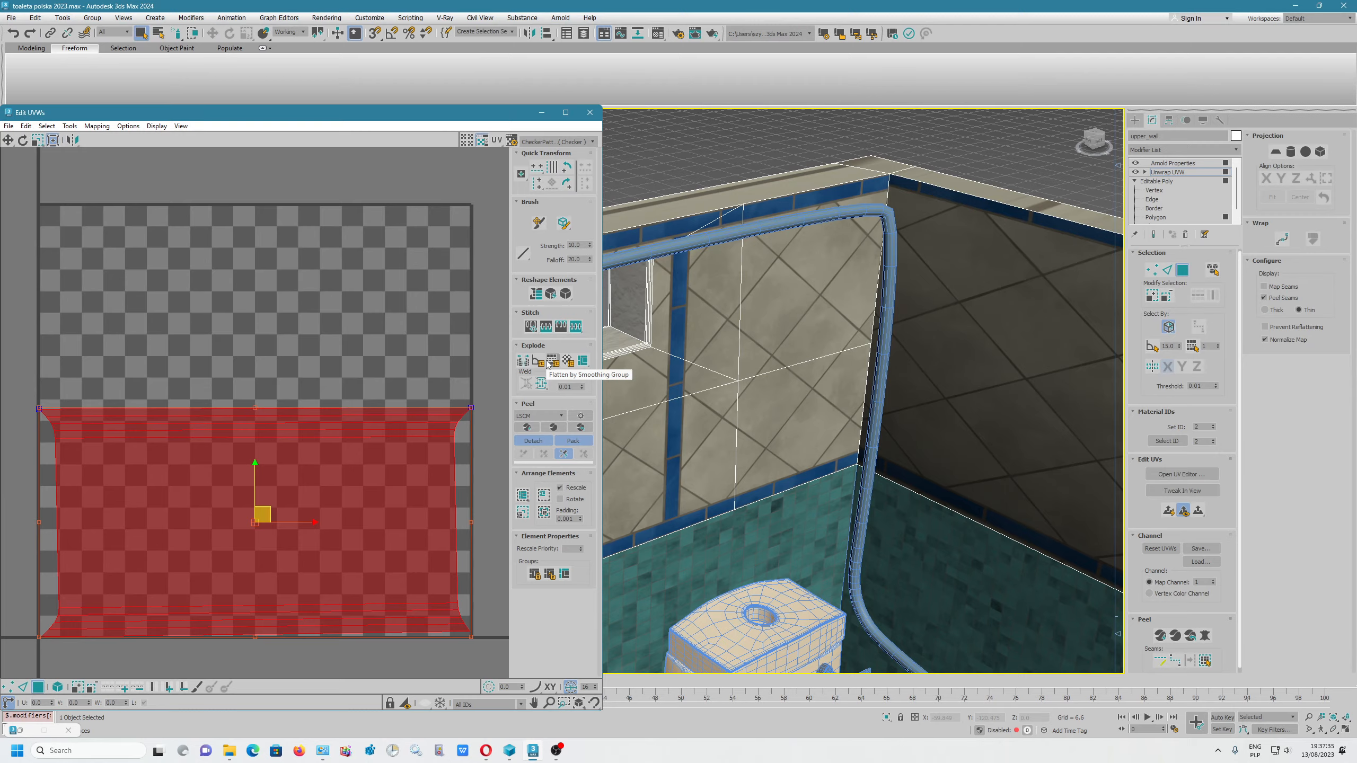
{"action": "left_click", "coordinate": [590, 113]}
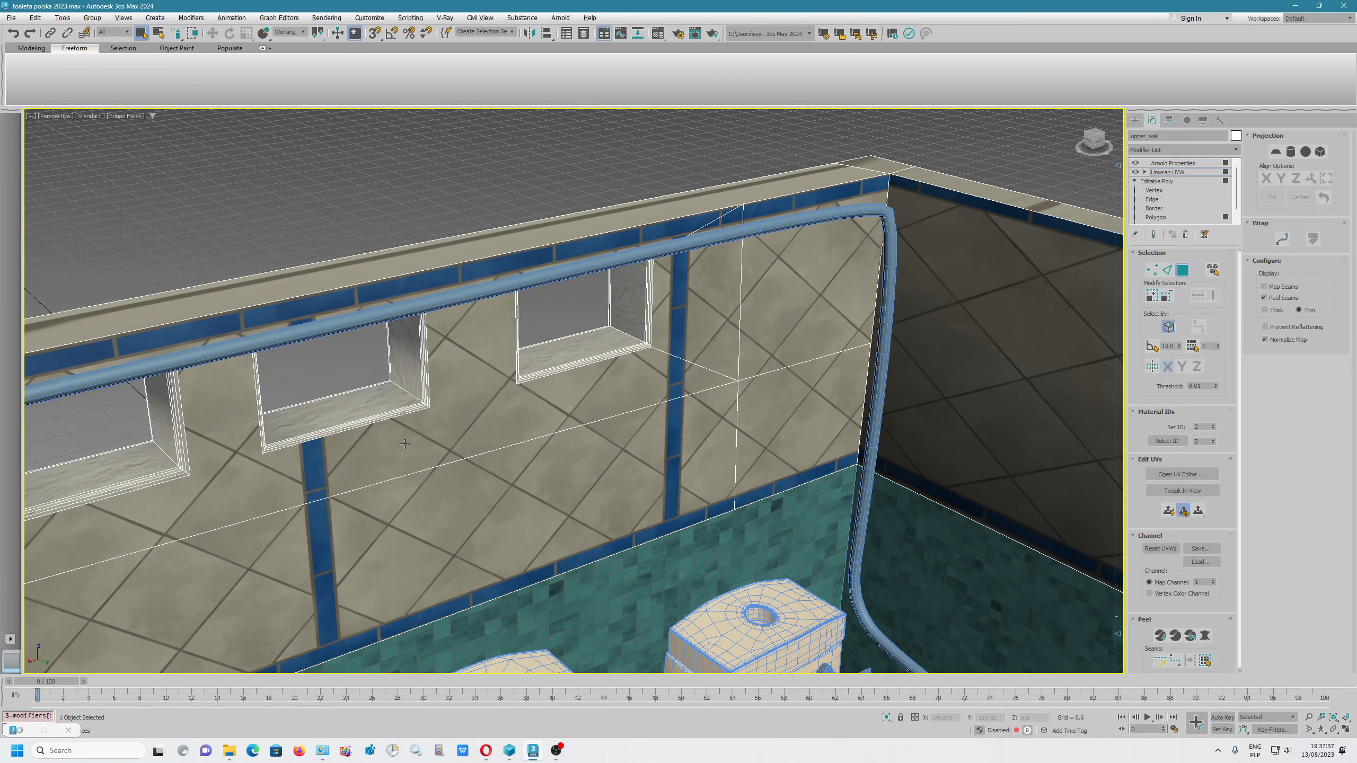
Convert the upper wall with the unwrapped sill faces to Editable Poly
{"action": "middle_click_drag", "start_coordinate": [405, 445], "coordinate": [594, 443], "text": "alt"}
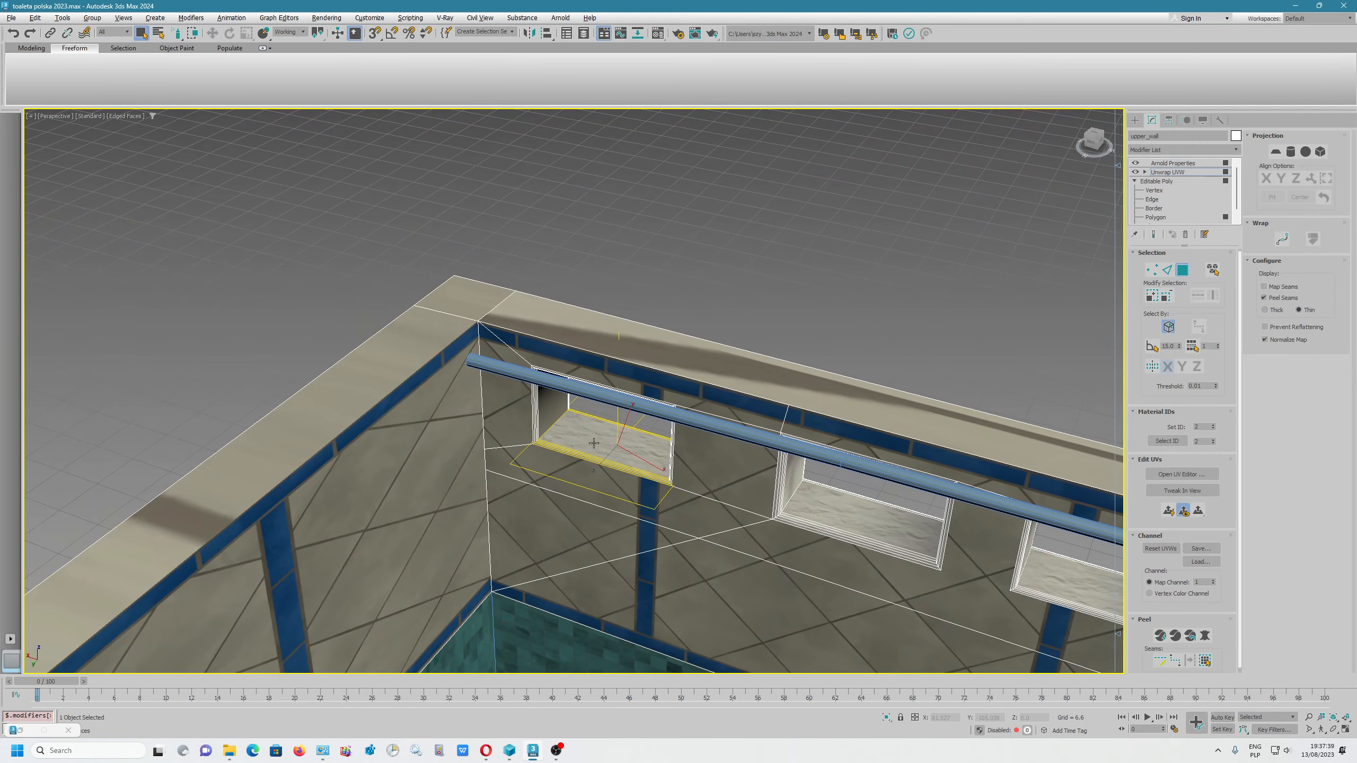
{"action": "scroll", "coordinate": [594, 444], "scroll_direction": "up", "scroll_amount": 5}
{"action": "middle_click_drag", "start_coordinate": [601, 552], "coordinate": [597, 457], "text": "alt"}
{"action": "scroll", "coordinate": [582, 456], "scroll_direction": "up", "scroll_amount": 3}
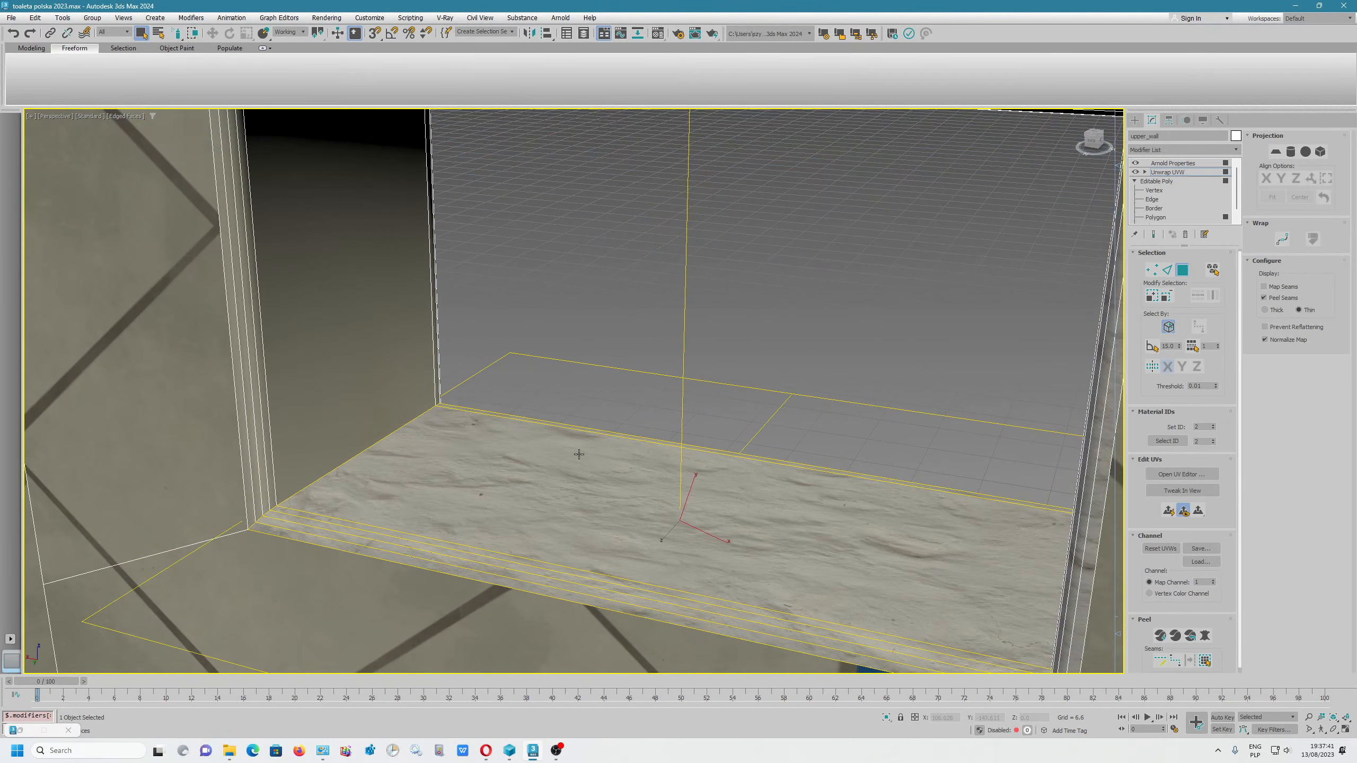
{"action": "right_click", "coordinate": [581, 456]}
{"action": "mouse_move", "coordinate": [635, 594]}
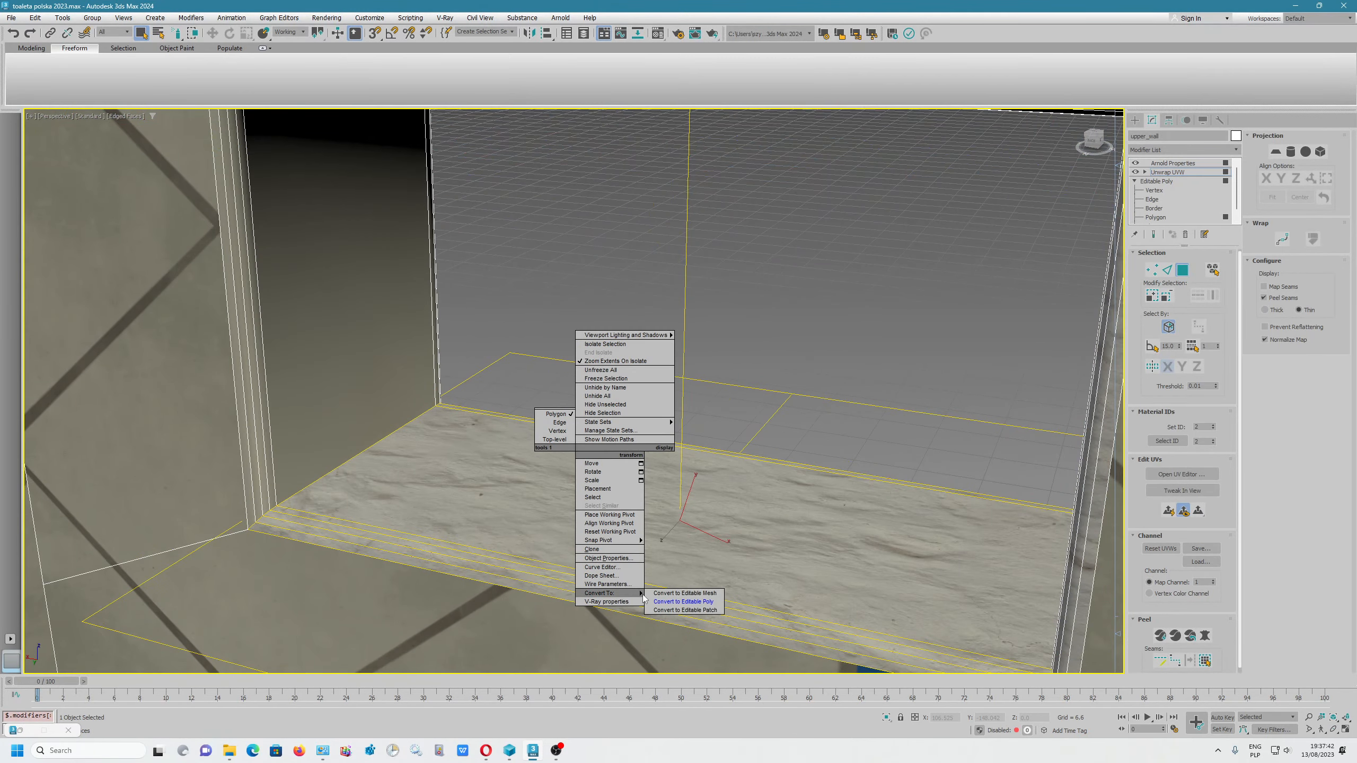
{"action": "left_click", "coordinate": [703, 605]}
Save the scene under its existing file name
{"action": "scroll", "coordinate": [679, 534], "scroll_direction": "down", "scroll_amount": 7}
{"action": "middle_click_drag", "start_coordinate": [678, 533], "coordinate": [507, 471], "text": "alt"}
{"action": "middle_click_drag", "start_coordinate": [675, 513], "coordinate": [743, 495], "text": "alt"}
{"action": "middle_click_drag", "start_coordinate": [852, 467], "coordinate": [663, 550]}
{"action": "middle_click_drag", "start_coordinate": [663, 551], "coordinate": [908, 631]}
{"action": "left_click", "coordinate": [11, 18]}
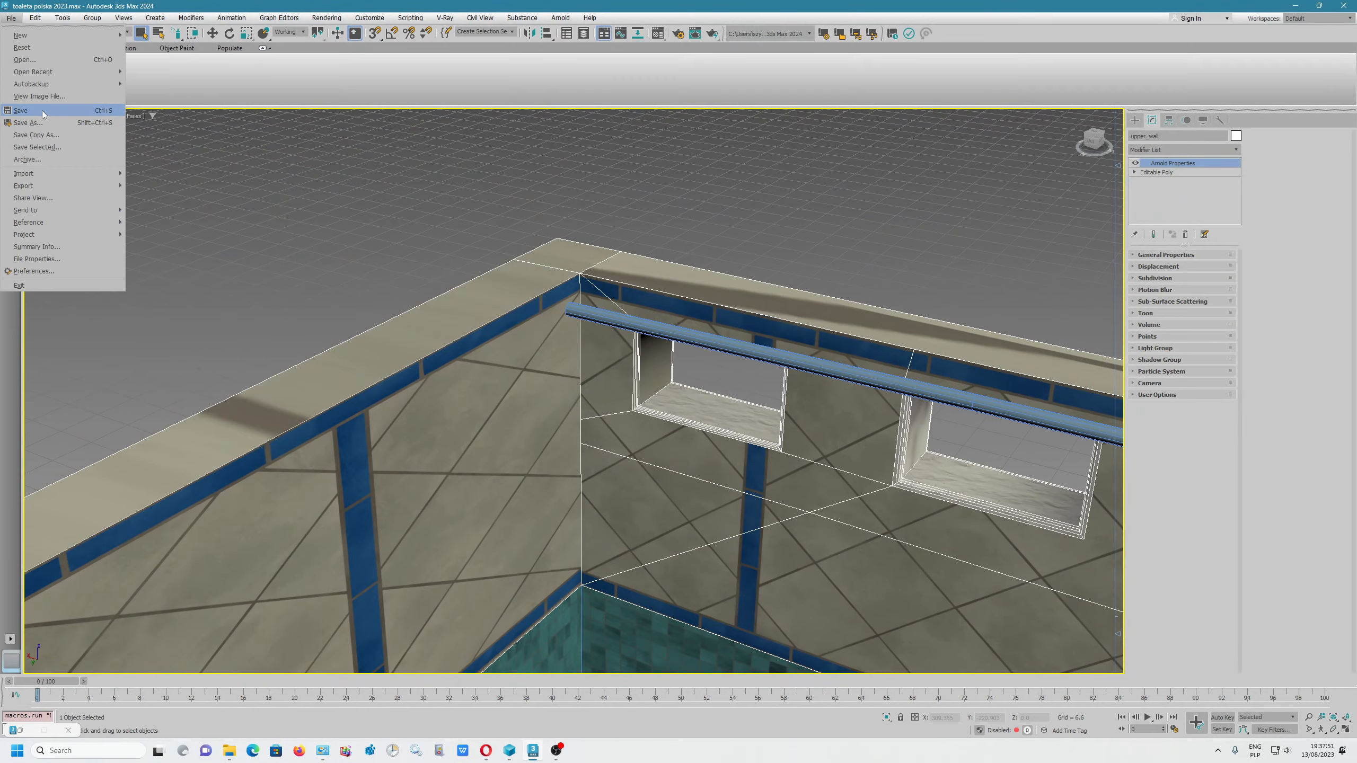
{"action": "left_click", "coordinate": [43, 111]}
{"action": "middle_click_drag", "start_coordinate": [784, 457], "coordinate": [572, 485], "text": "alt"}
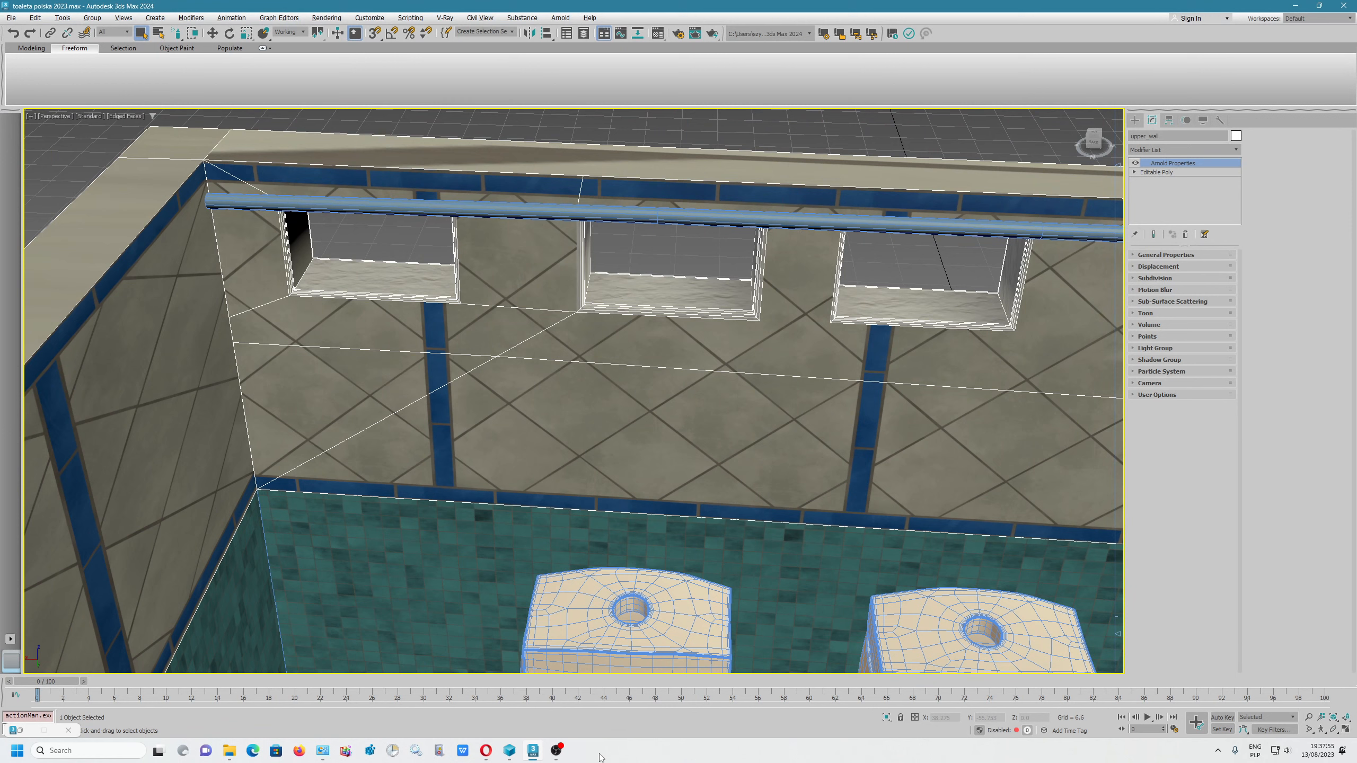
{"action": "left_click", "coordinate": [556, 750]}
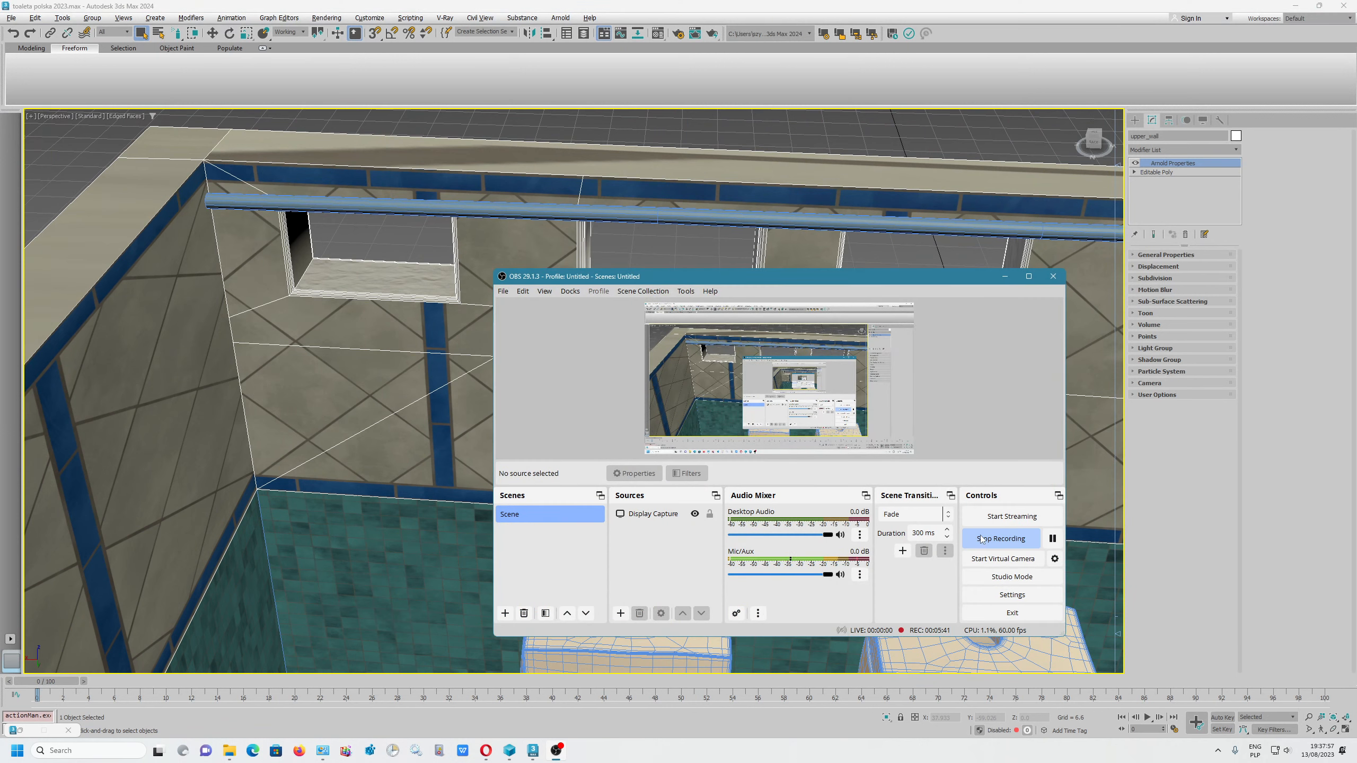